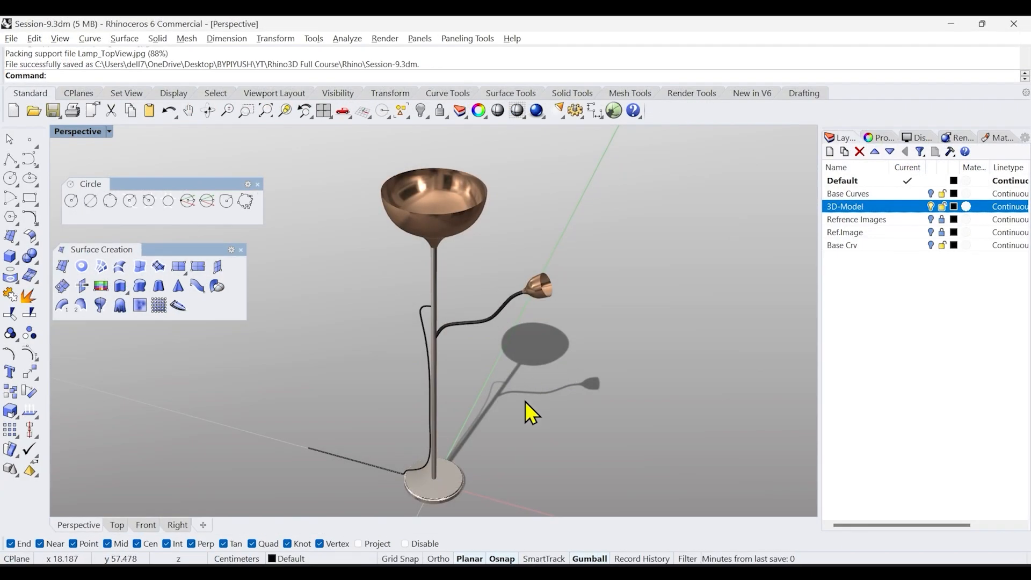
- Review the render settings sections, the Perspective viewport's display settings and the list of available panels
{"action": "mouse_move", "coordinate": [526, 401]}
{"action": "right_mouse_down"}
{"action": "mouse_move", "coordinate": [544, 396]}
{"action": "mouse_move", "coordinate": [540, 404]}
{"action": "right_mouse_up"}
{"action": "left_click", "coordinate": [956, 138]}
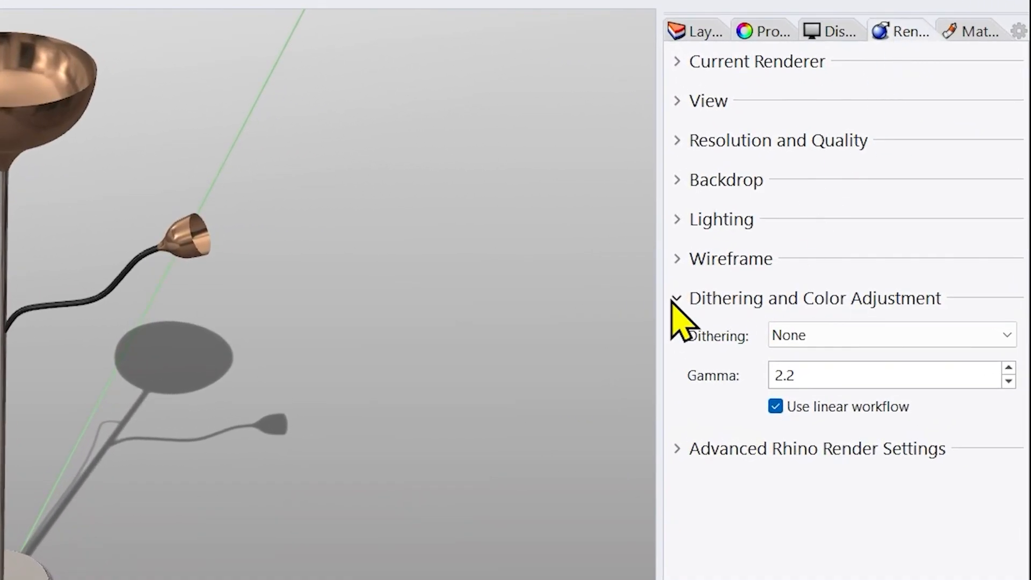
{"action": "left_click", "coordinate": [674, 300]}
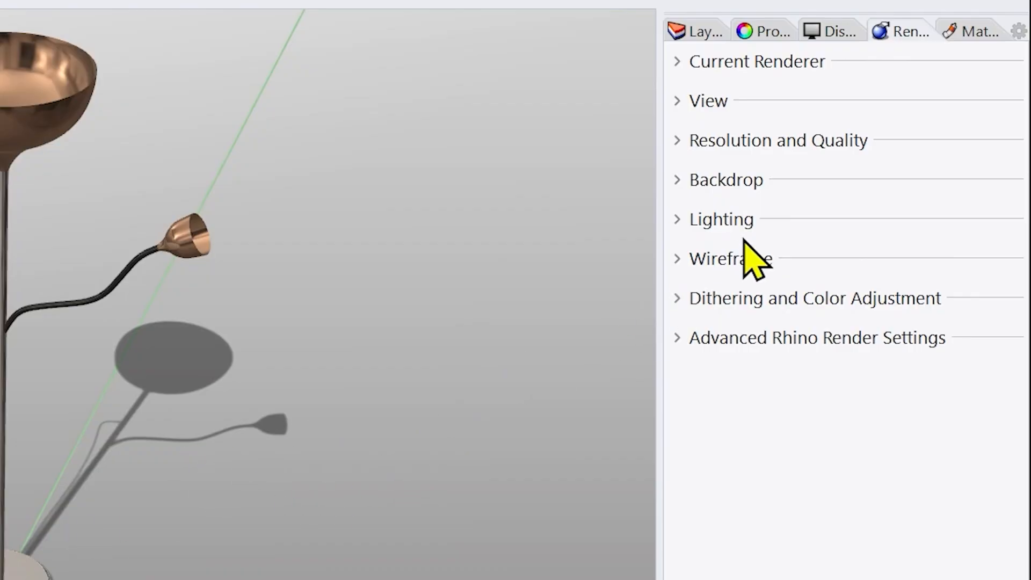
{"action": "left_click", "coordinate": [839, 33]}
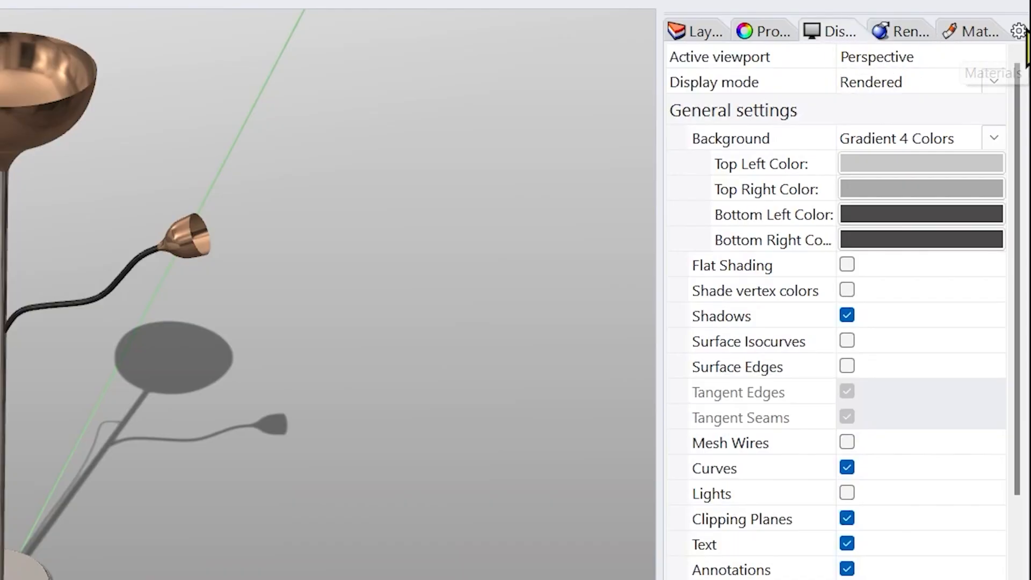
{"action": "left_click", "coordinate": [1019, 31]}
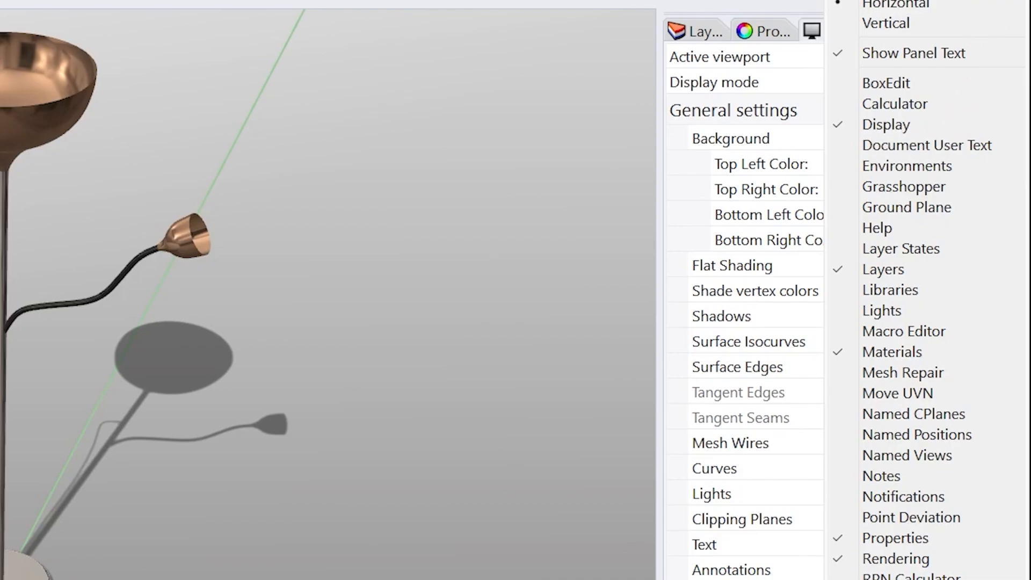
{"action": "right_click", "coordinate": [961, 1]}
{"action": "left_click", "coordinate": [780, 1]}
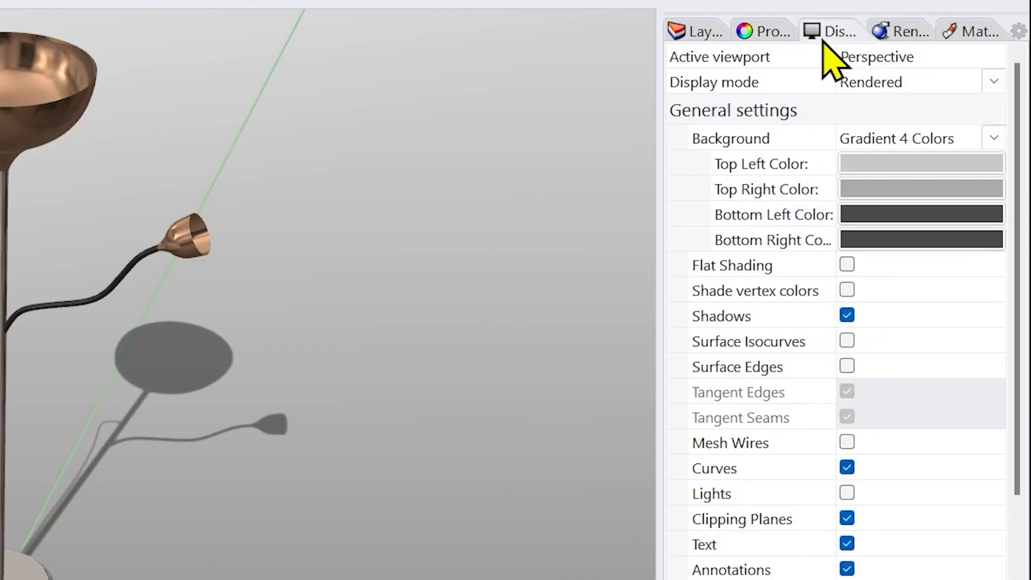
- Try Use Render Settings as the Rendered viewport background, and return it to Gradient 4 Colors
{"action": "left_click", "coordinate": [921, 141]}
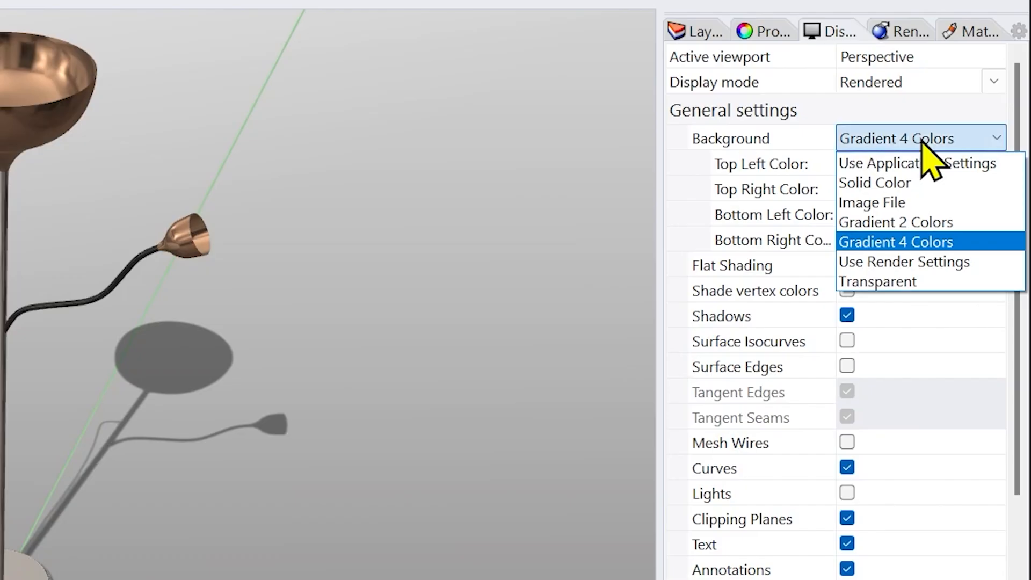
{"action": "left_click", "coordinate": [918, 263]}
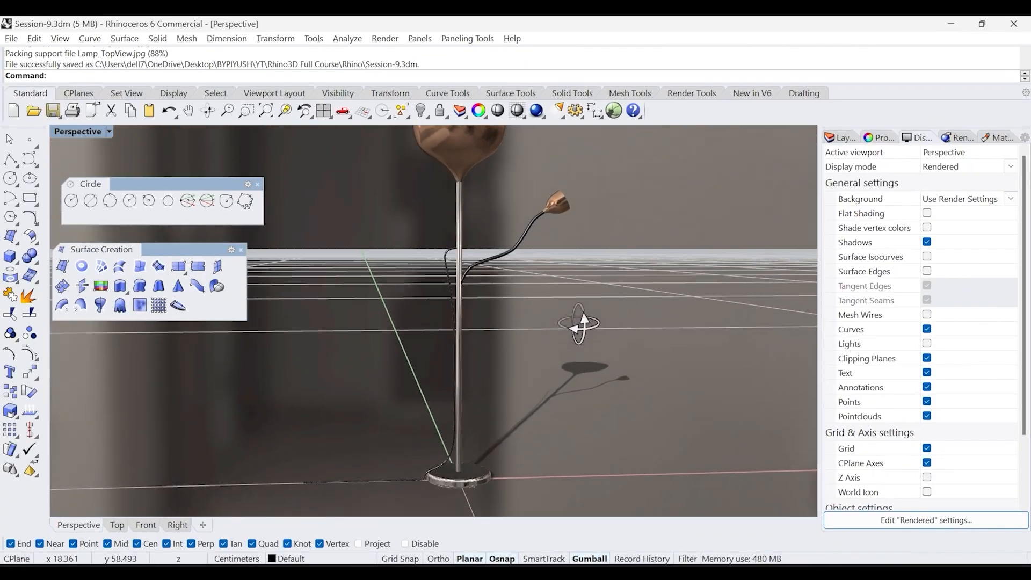
{"action": "right_click_drag", "start_coordinate": [582, 324], "coordinate": [541, 373]}
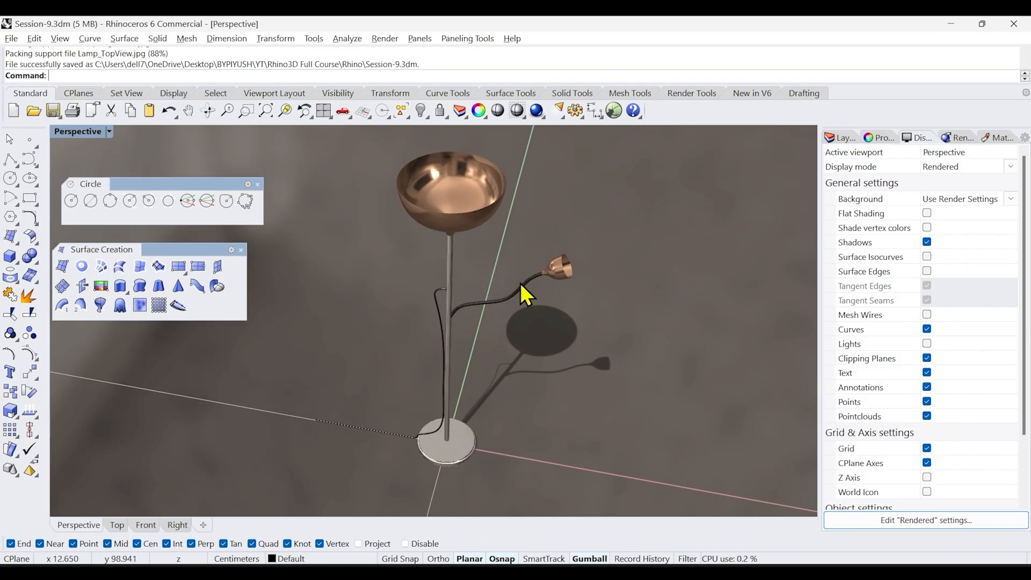
{"action": "left_click", "coordinate": [978, 201]}
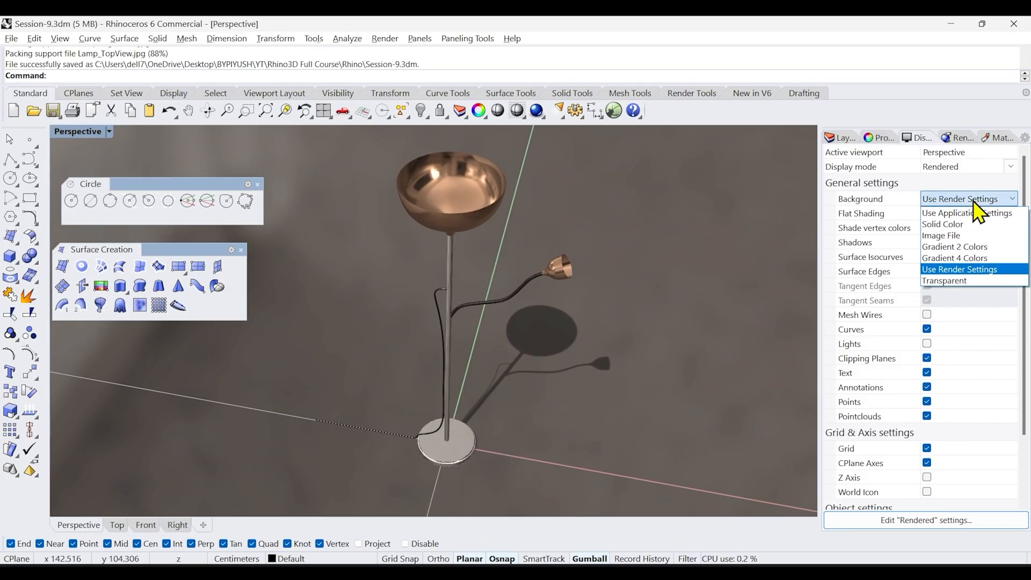
{"action": "left_click", "coordinate": [974, 259]}
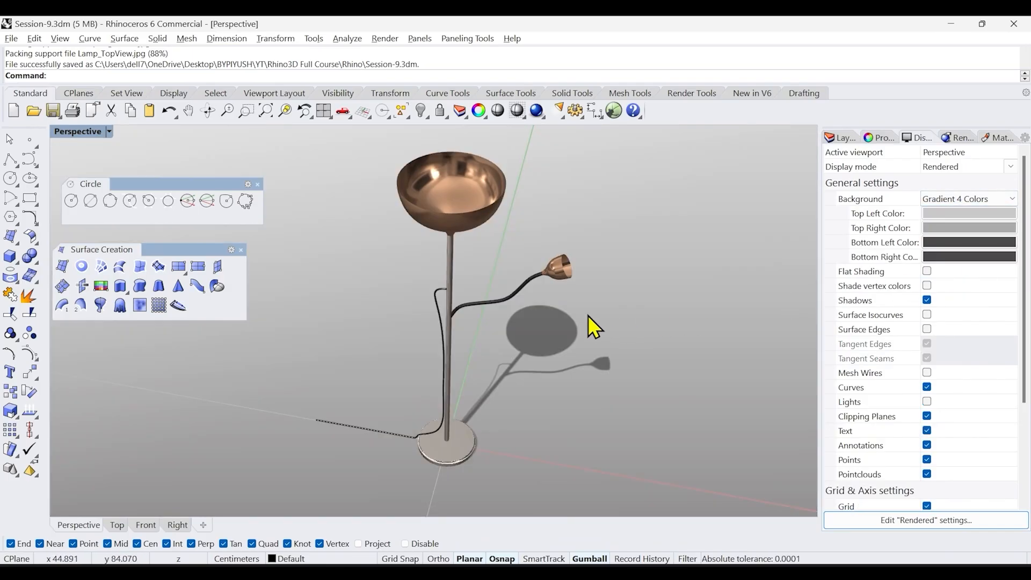
{"action": "right_click_drag", "start_coordinate": [589, 317], "coordinate": [507, 342]}
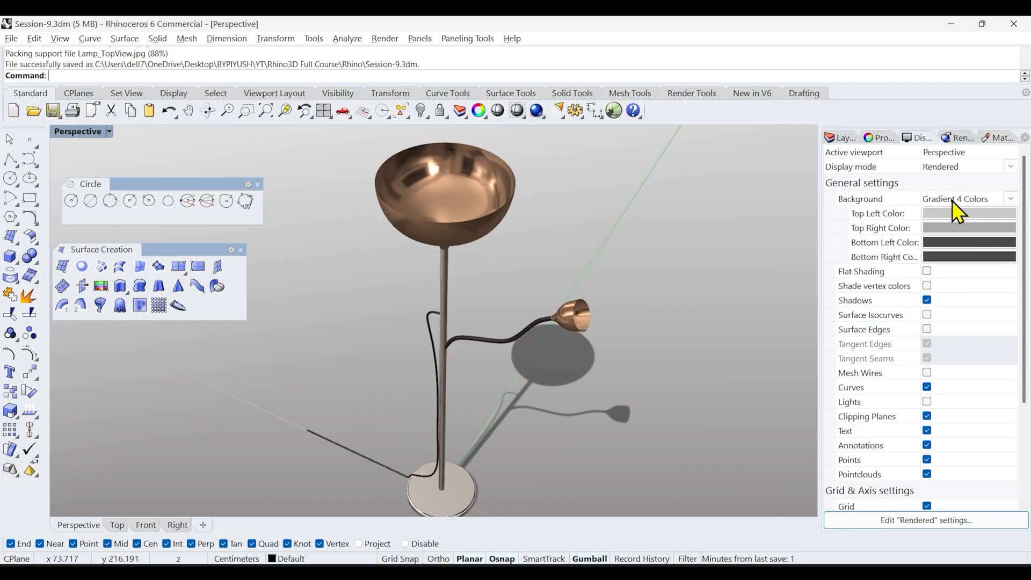
- Set the render backdrop to a solid color
{"action": "left_click", "coordinate": [959, 138]}
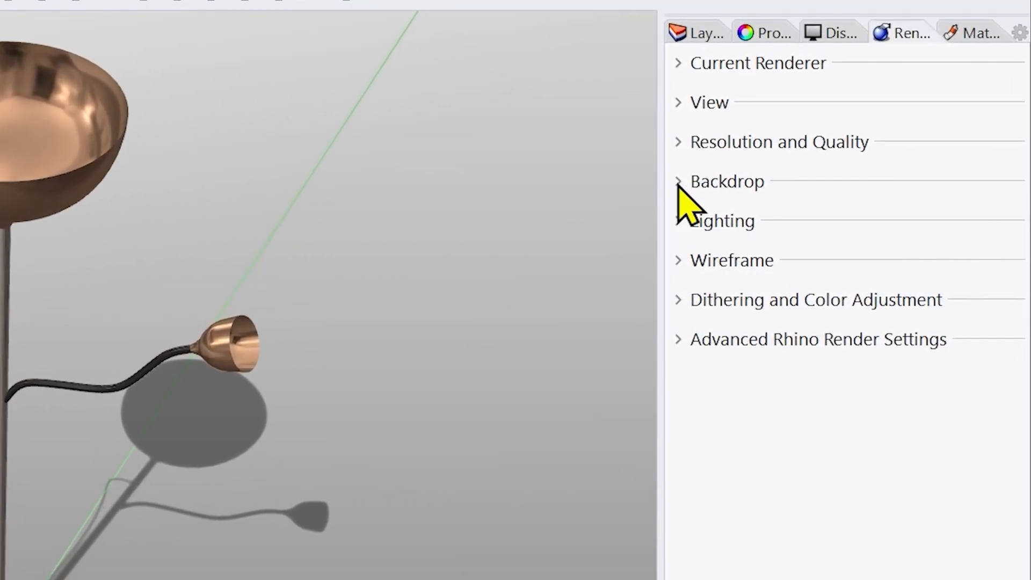
{"action": "left_click", "coordinate": [677, 183]}
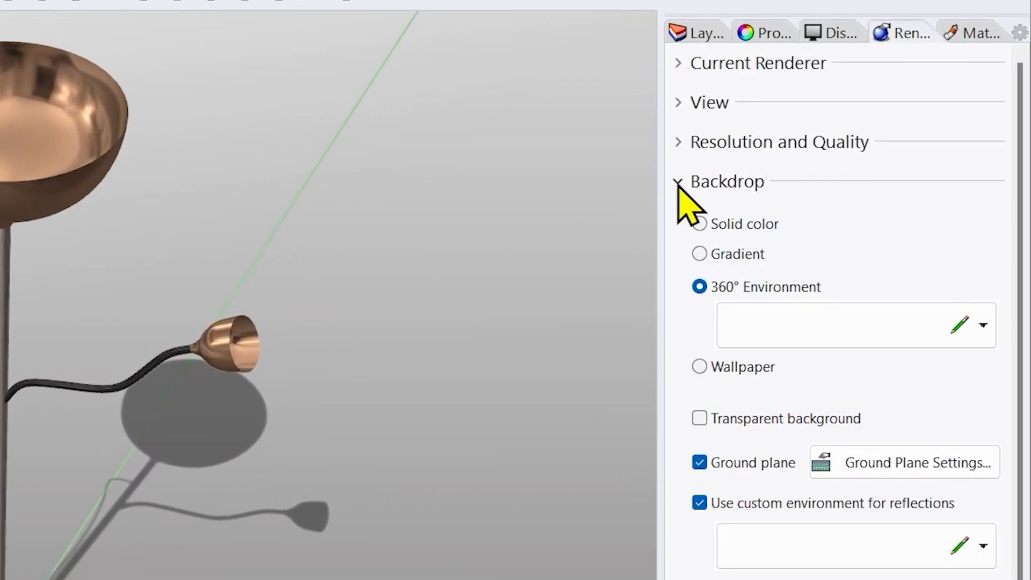
{"action": "left_click", "coordinate": [703, 226]}
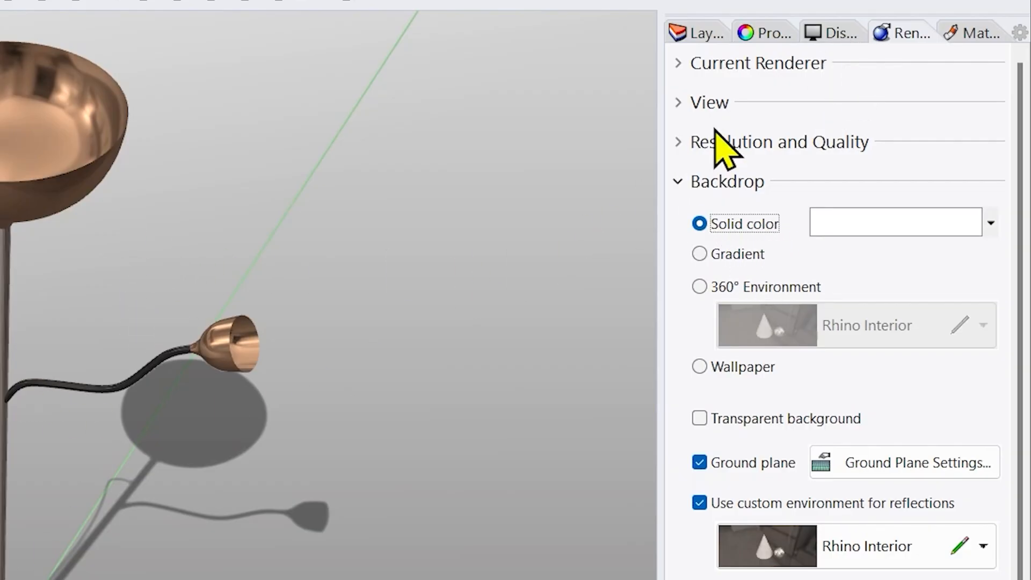
- Set the Rendered viewport's background to Use Render Settings
{"action": "left_click", "coordinate": [840, 33]}
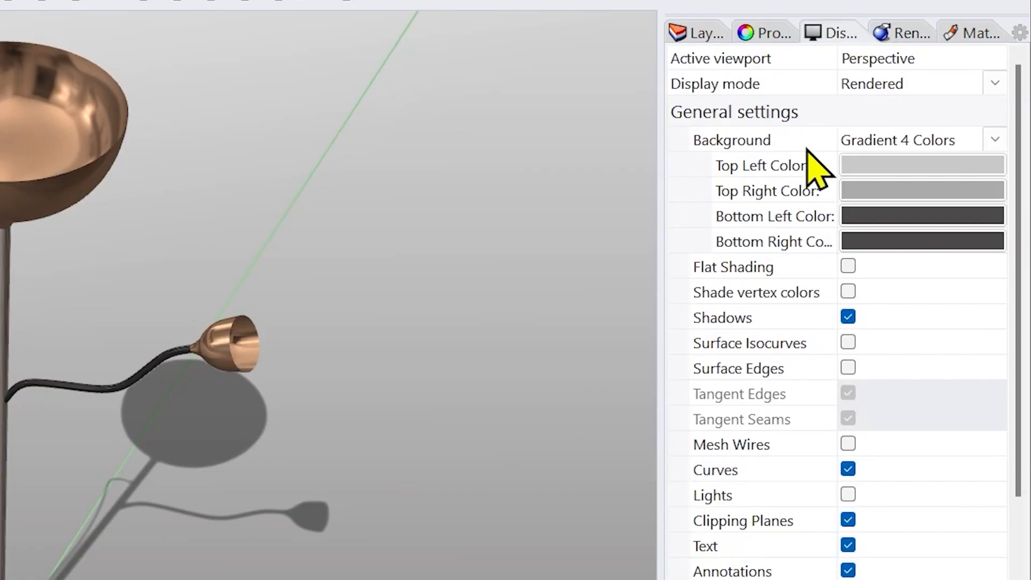
{"action": "left_click", "coordinate": [891, 143]}
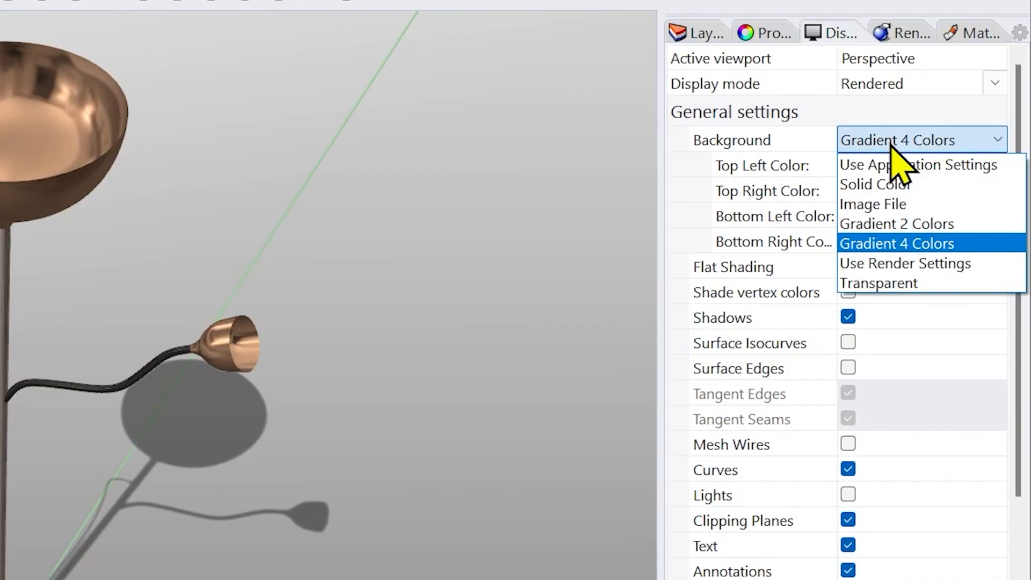
{"action": "left_click", "coordinate": [933, 264]}
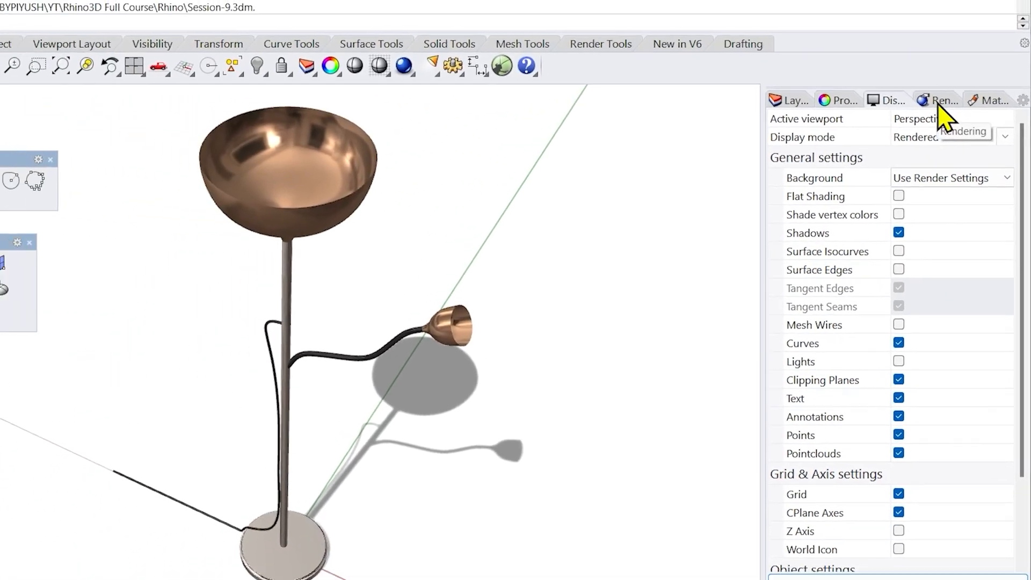
- Try a gradient as the render backdrop and inspect the lamp against it
{"action": "left_click", "coordinate": [938, 105]}
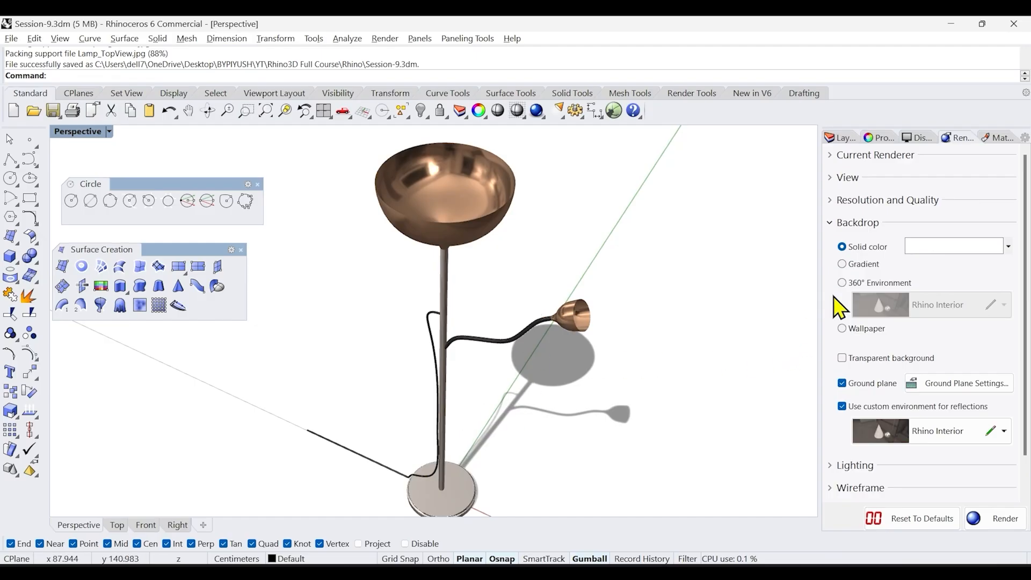
{"action": "left_click", "coordinate": [842, 264]}
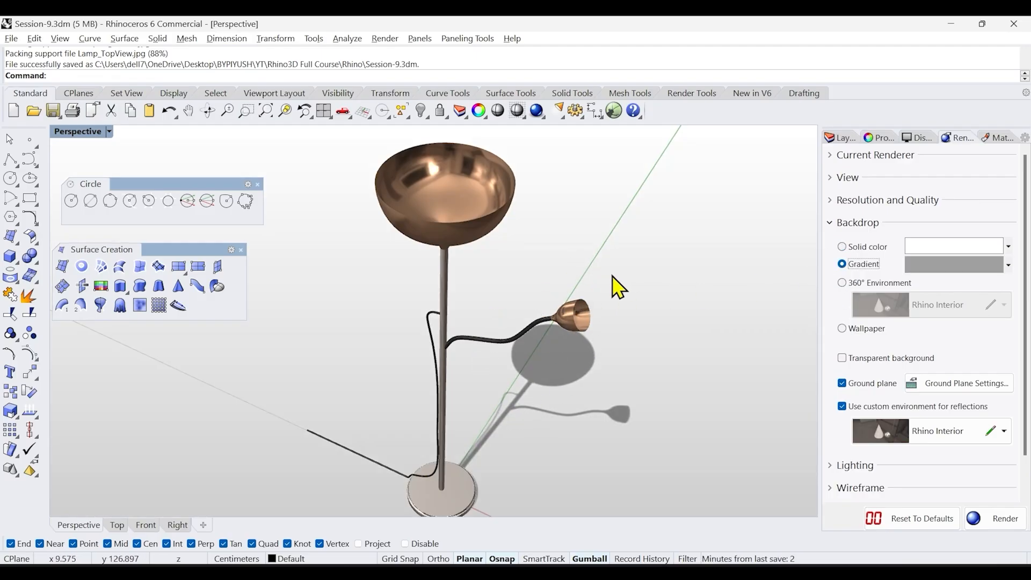
{"action": "scroll", "coordinate": [645, 333], "scroll_direction": "down", "scroll_amount": 3}
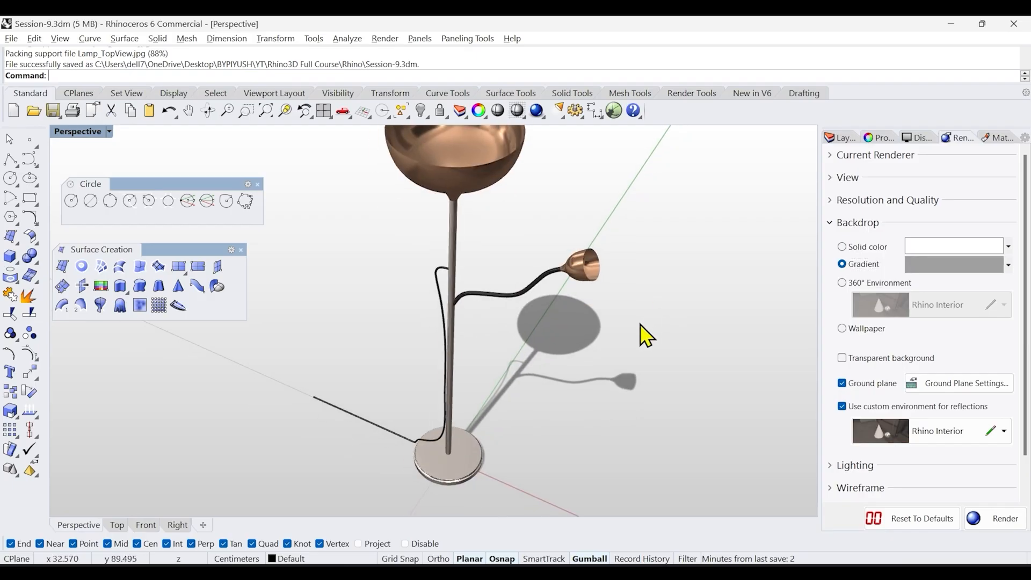
- Switch the render backdrop to 360° Environment and import Rhino Interior.renv from the environment library
{"action": "left_click", "coordinate": [843, 283]}
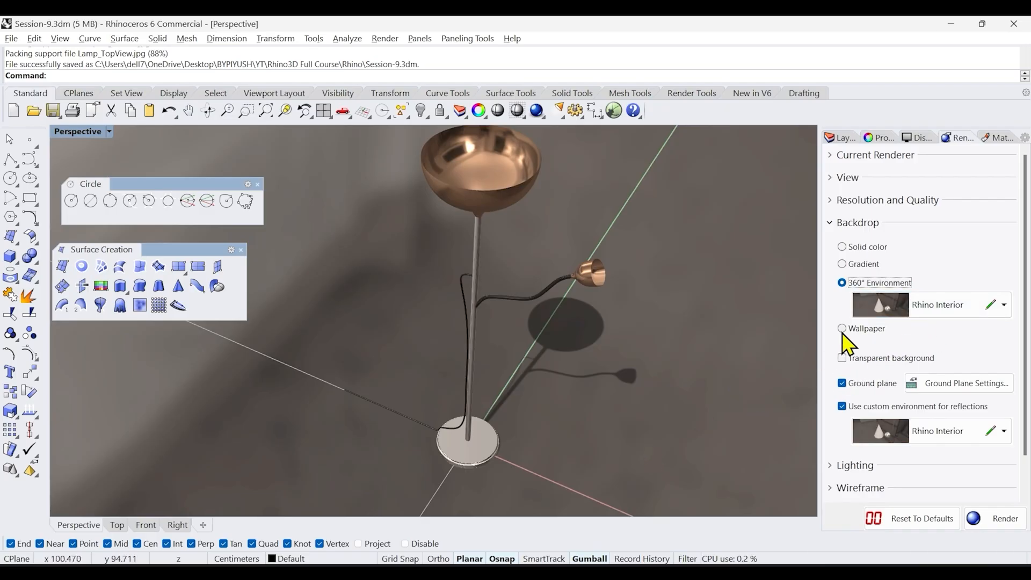
{"action": "left_click", "coordinate": [939, 310]}
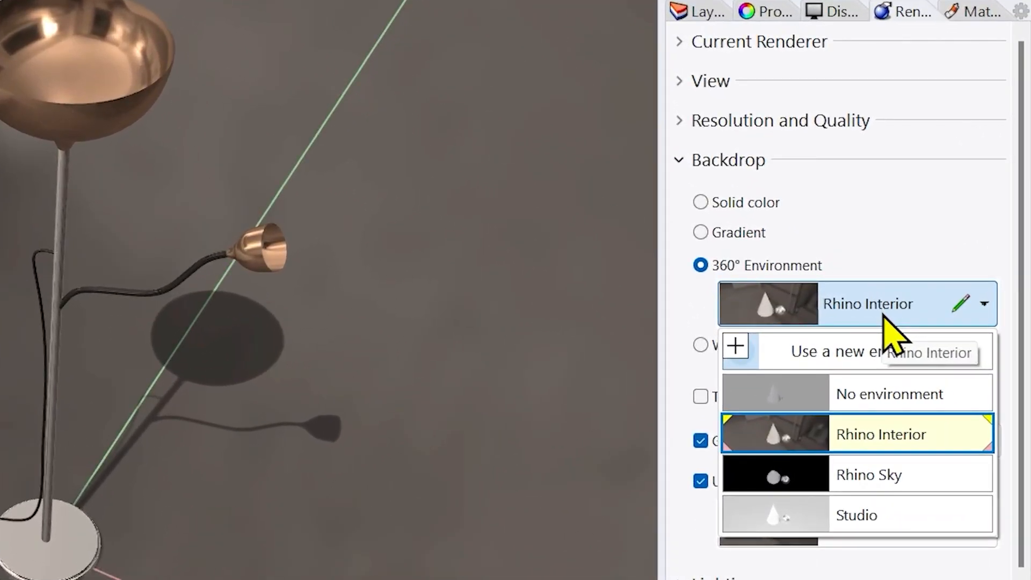
{"action": "left_click", "coordinate": [736, 353]}
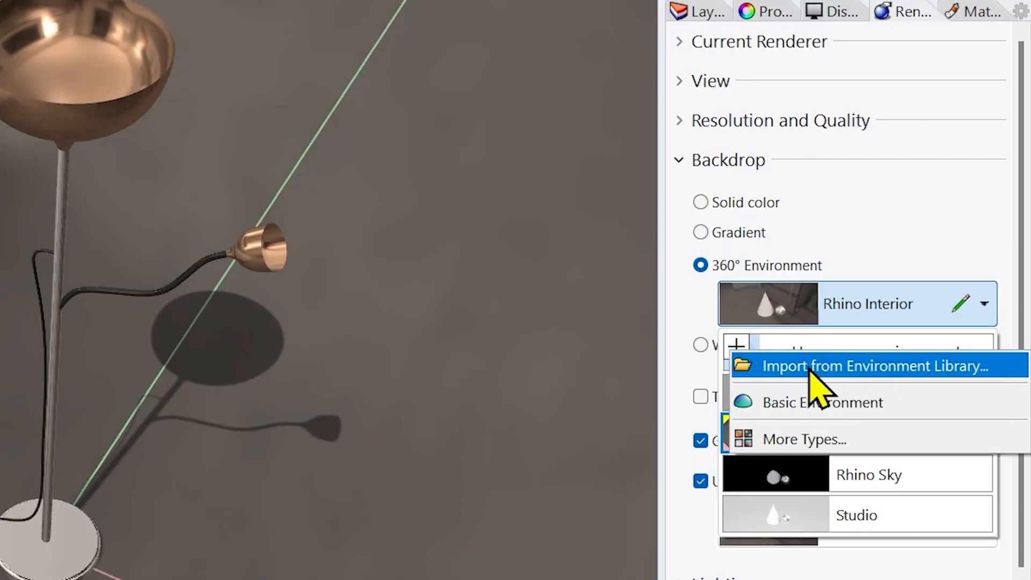
{"action": "left_click", "coordinate": [875, 368]}
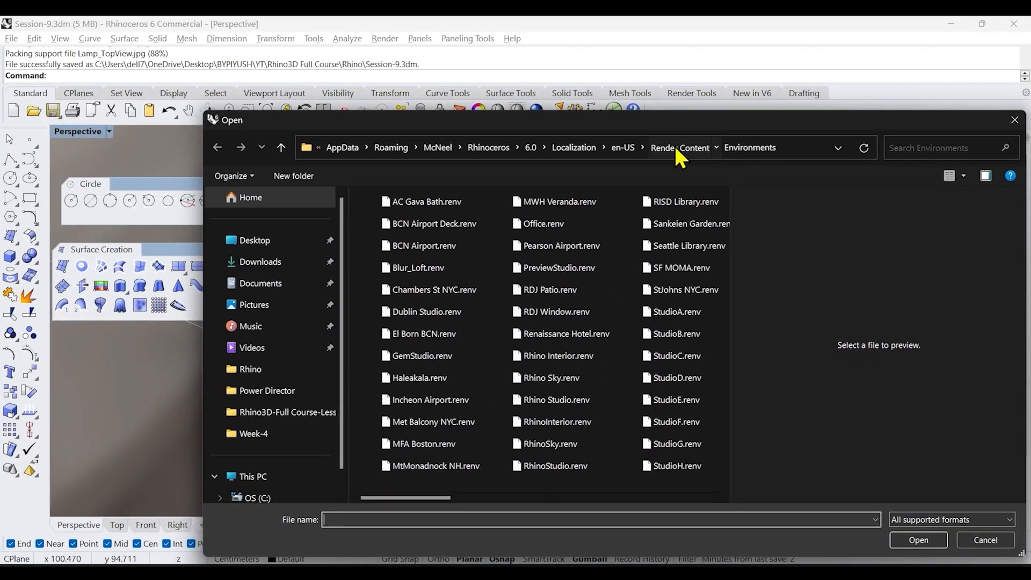
{"action": "left_click", "coordinate": [507, 72]}
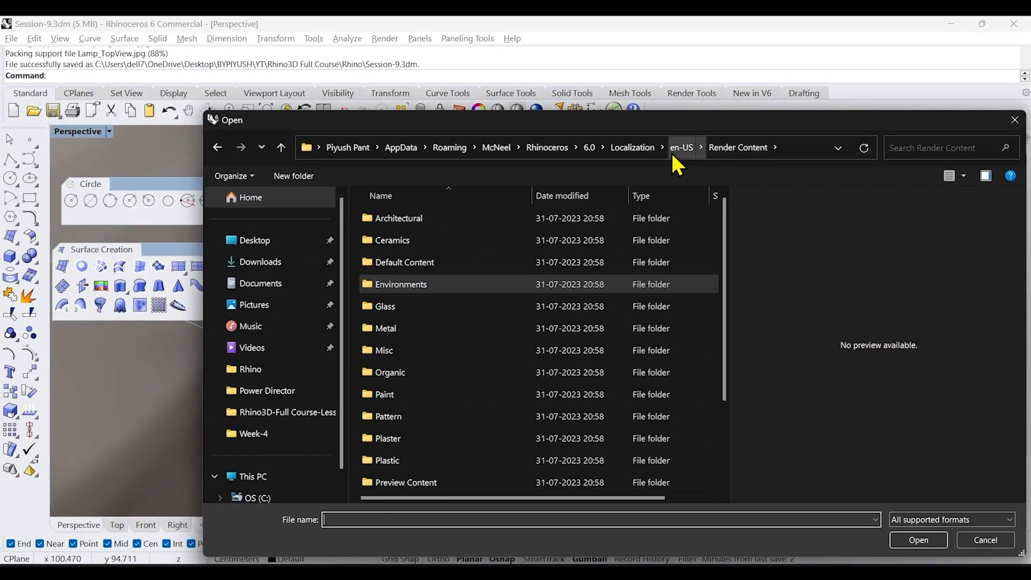
{"action": "double_click", "coordinate": [453, 281]}
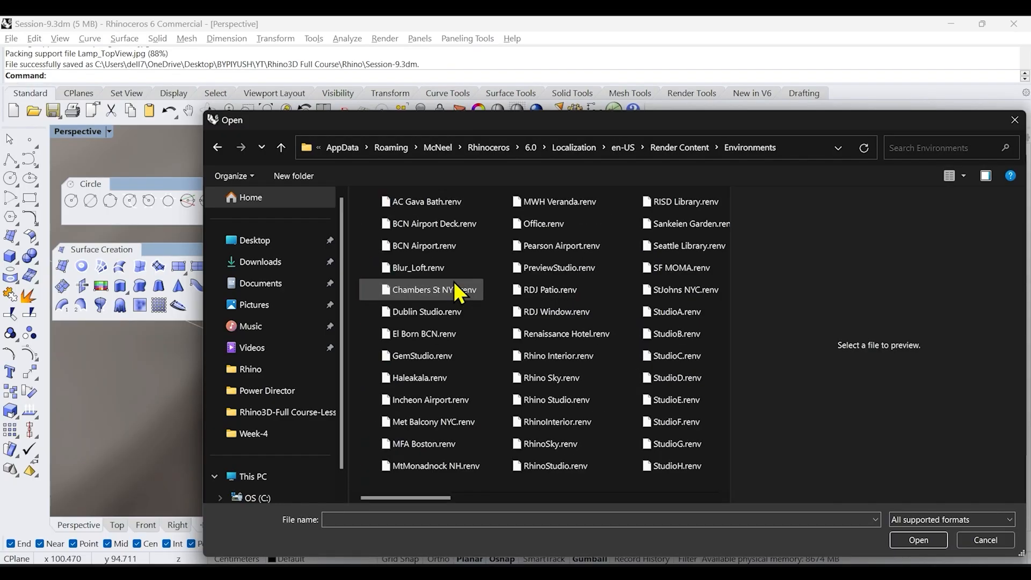
{"action": "left_click_drag", "start_coordinate": [740, 442], "coordinate": [881, 441]}
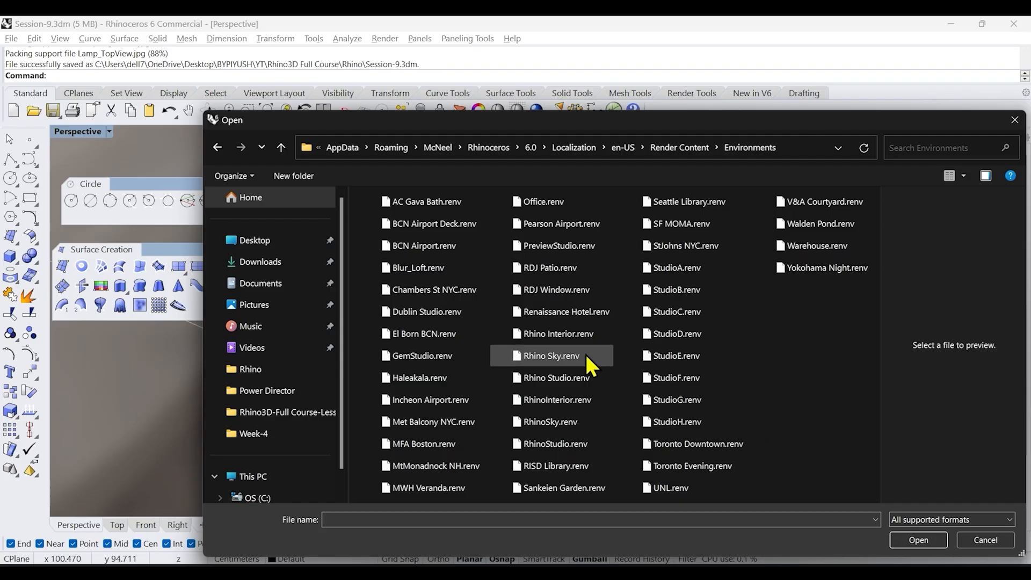
{"action": "left_click", "coordinate": [565, 338]}
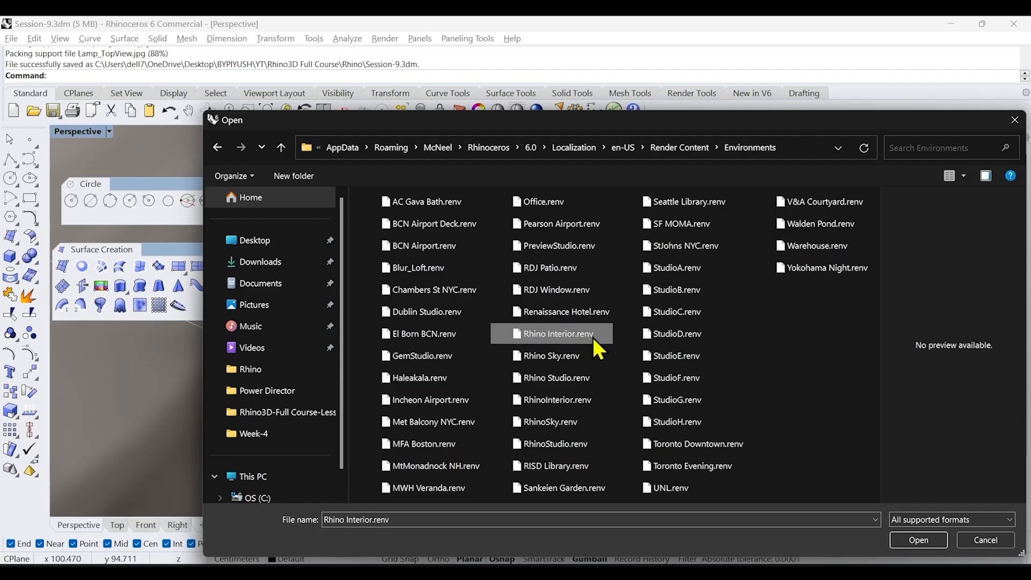
{"action": "left_click", "coordinate": [929, 543]}
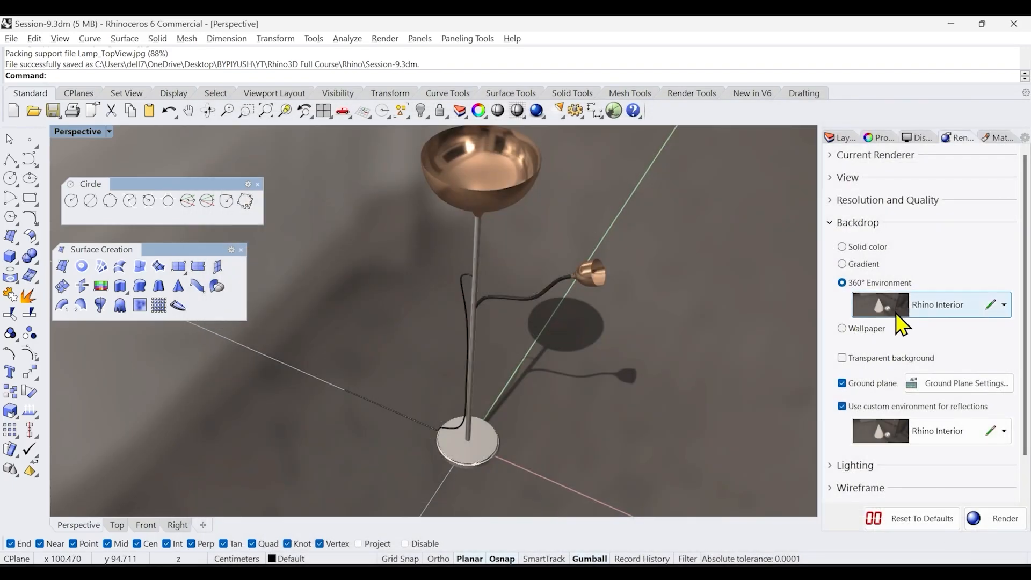
- Try Rhino Sky as the backdrop's 360° environment, and return it to Rhino Interior
{"action": "left_click", "coordinate": [926, 311]}
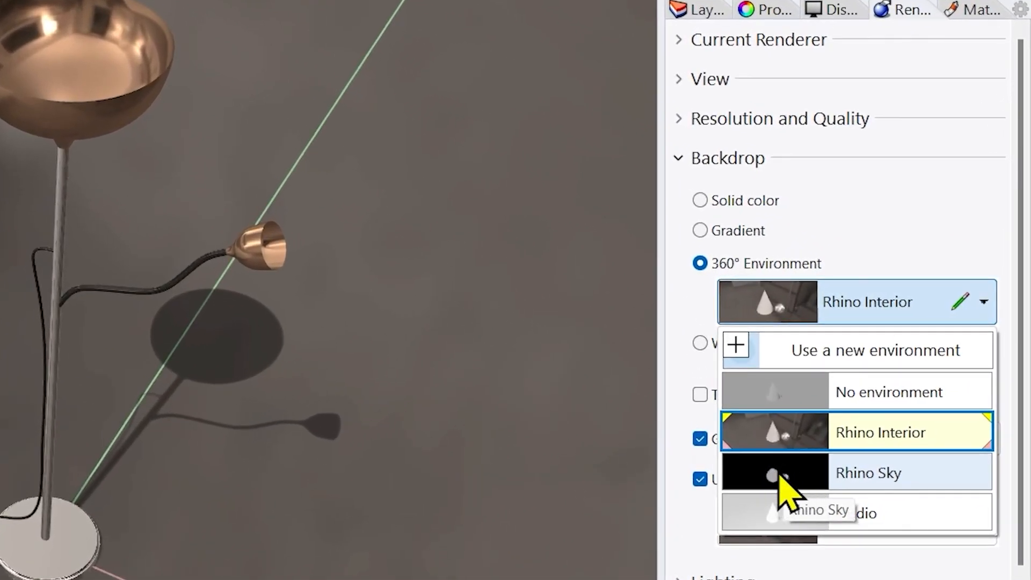
{"action": "left_click", "coordinate": [779, 474]}
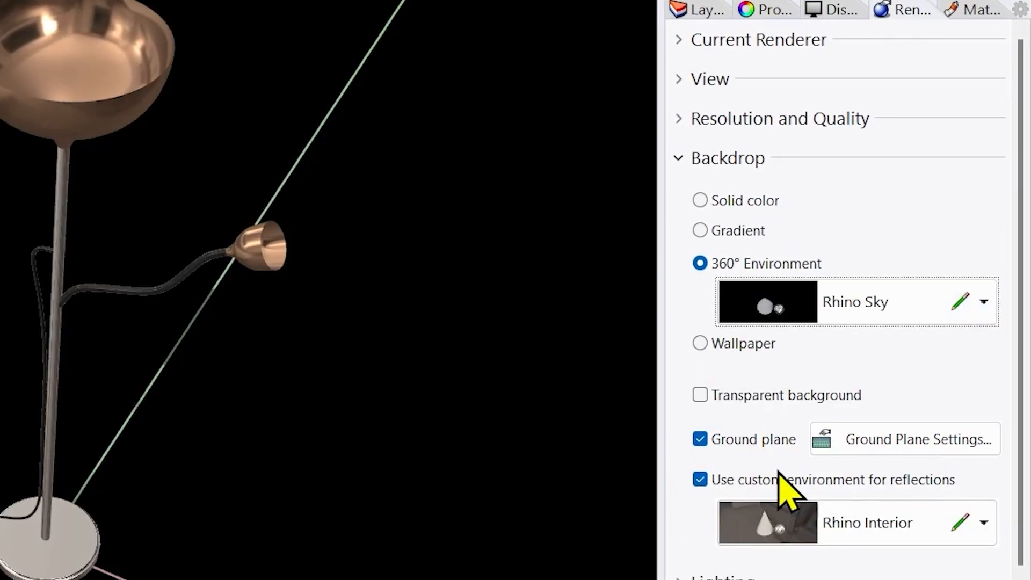
{"action": "left_click", "coordinate": [832, 316]}
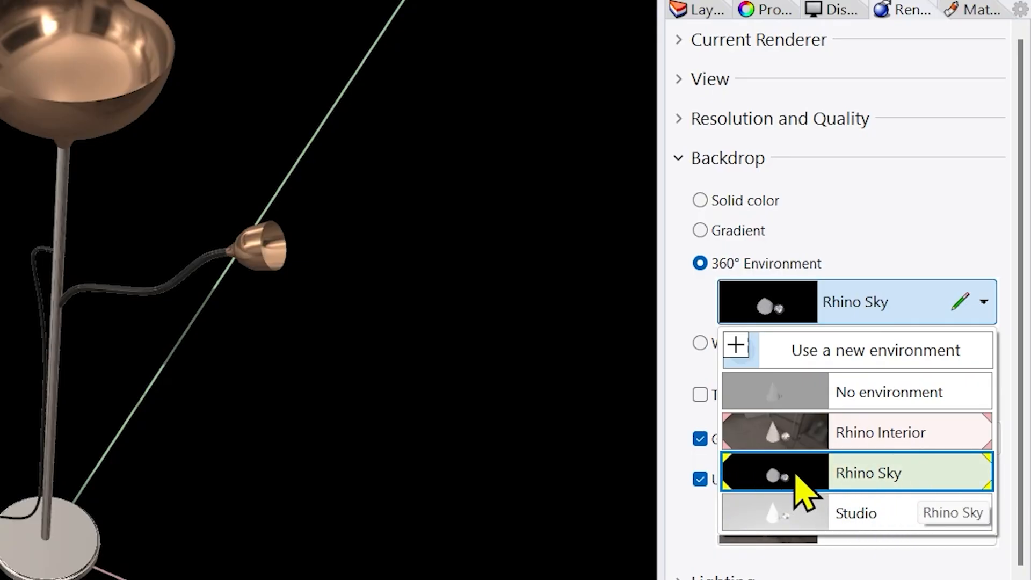
{"action": "left_click", "coordinate": [762, 429]}
- Try the Studio environment as the 360° backdrop around the lamp, and switch back to Rhino Interior
{"action": "left_click", "coordinate": [884, 318]}
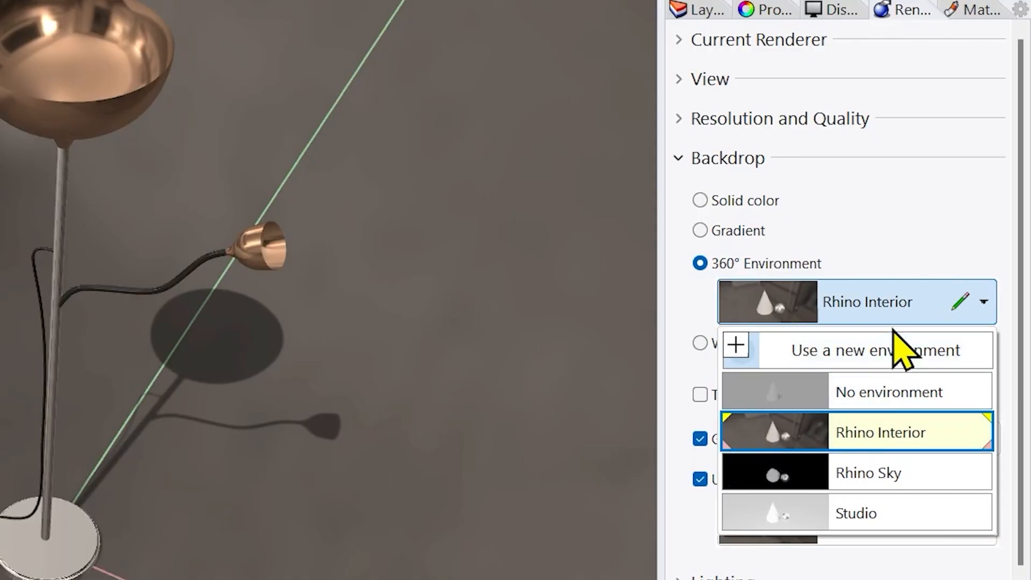
{"action": "left_click", "coordinate": [800, 517]}
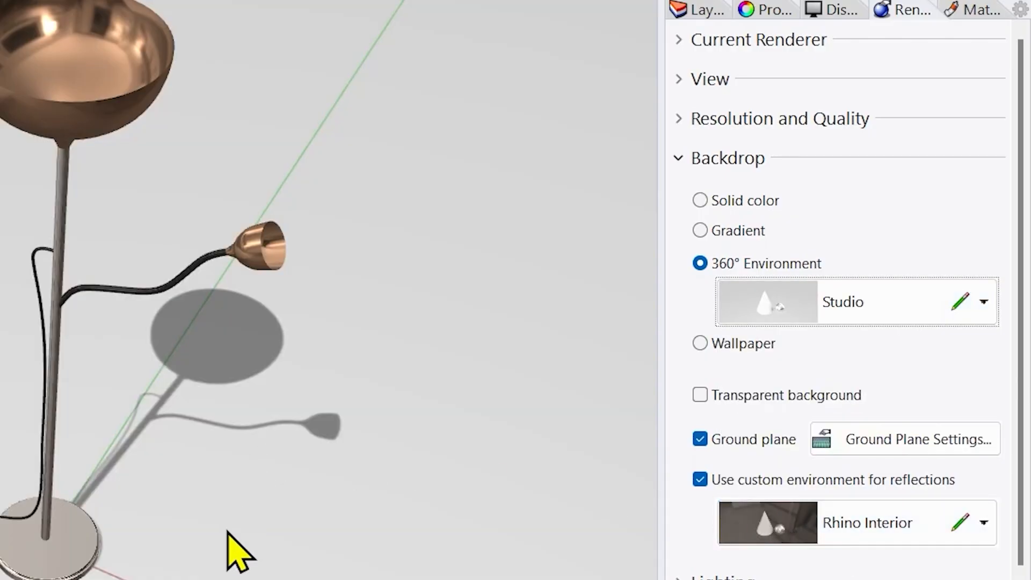
{"action": "right_click_drag", "start_coordinate": [212, 550], "coordinate": [185, 499]}
{"action": "left_click", "coordinate": [887, 306]}
{"action": "left_click", "coordinate": [775, 429]}
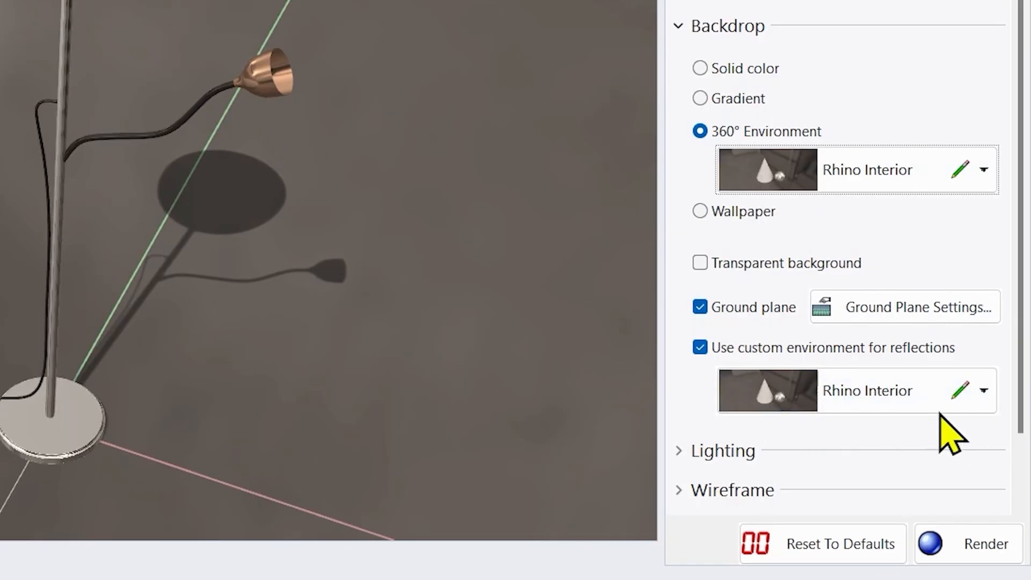
- Try the Studio environment for the custom reflections and inspect the lamp's metal surfaces
{"action": "left_click", "coordinate": [925, 408]}
{"action": "left_click", "coordinate": [913, 573]}
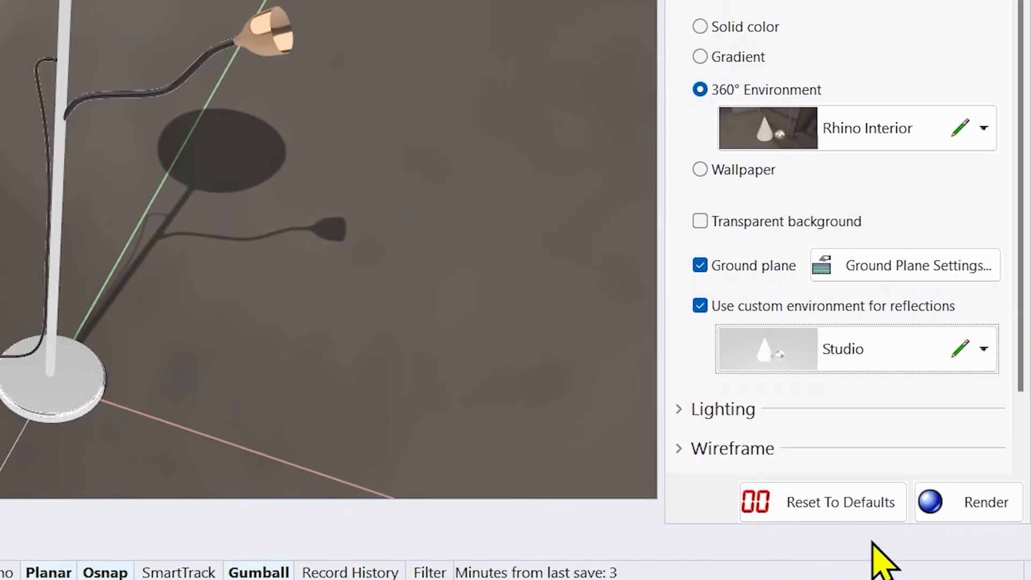
{"action": "right_click_drag", "start_coordinate": [131, 328], "coordinate": [134, 362]}
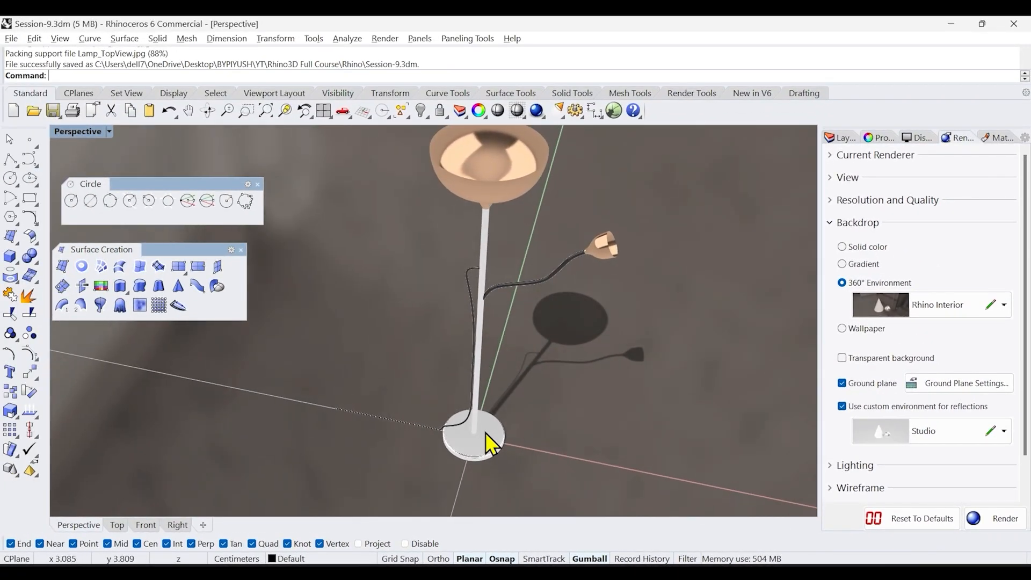
{"action": "scroll", "coordinate": [36, 360], "scroll_direction": "down", "scroll_amount": 4}
{"action": "right_click_drag", "start_coordinate": [463, 439], "coordinate": [501, 383]}
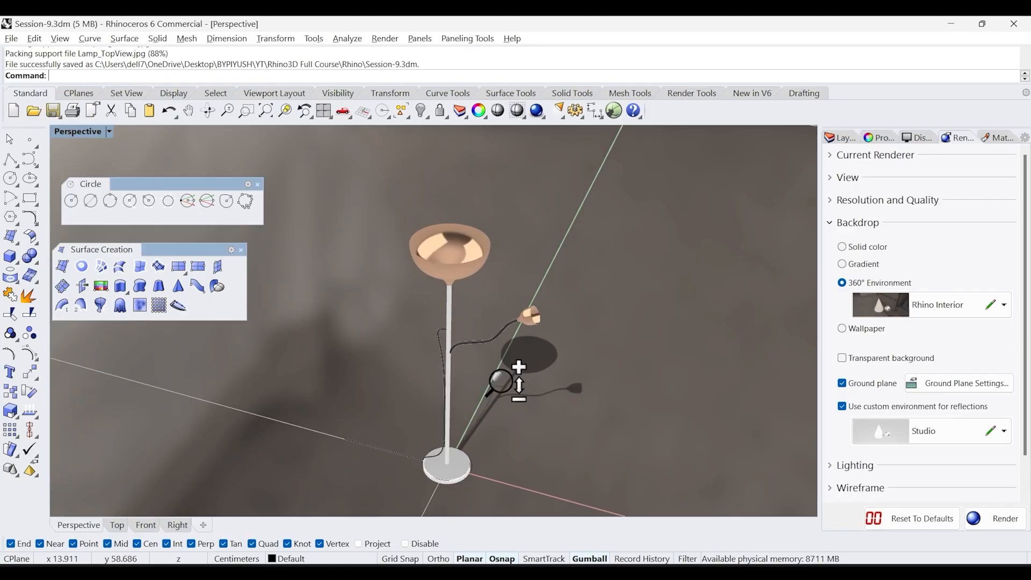
- Try Rhino Sky as the custom reflection environment, return it to Rhino Interior, and inspect the lamp
{"action": "left_click", "coordinate": [962, 438]}
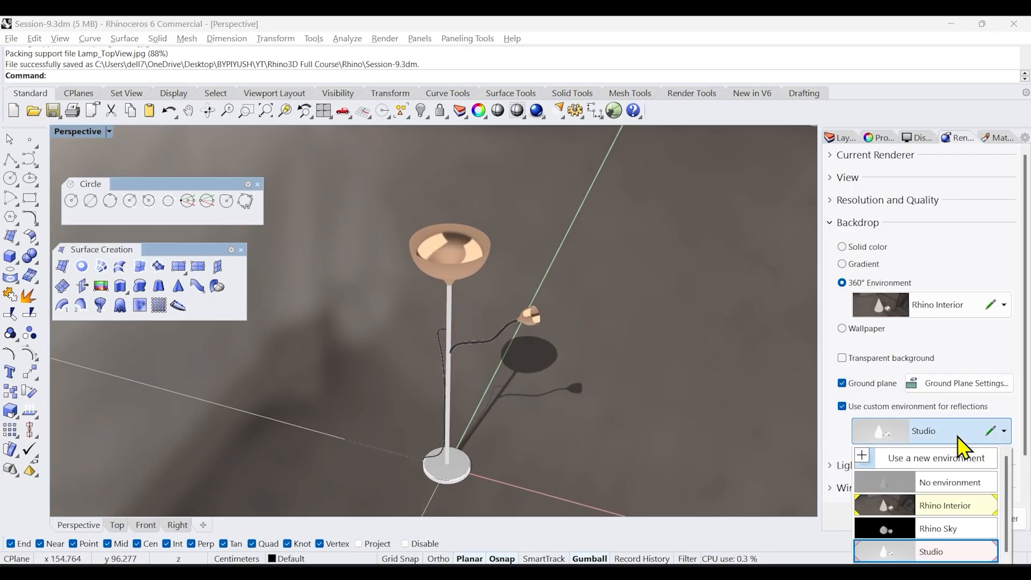
{"action": "left_click", "coordinate": [965, 532]}
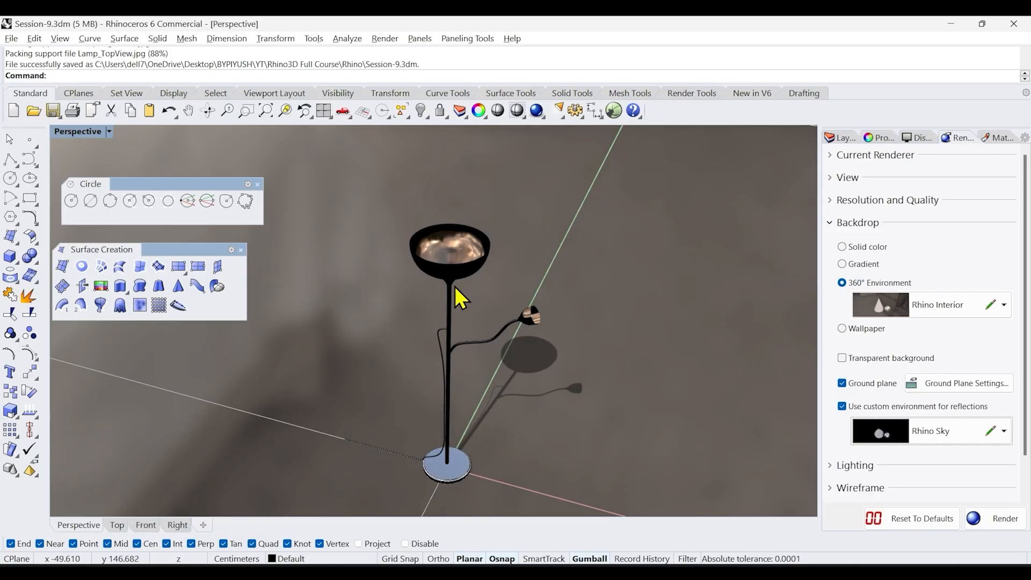
{"action": "left_click", "coordinate": [966, 439]}
{"action": "left_click", "coordinate": [957, 502]}
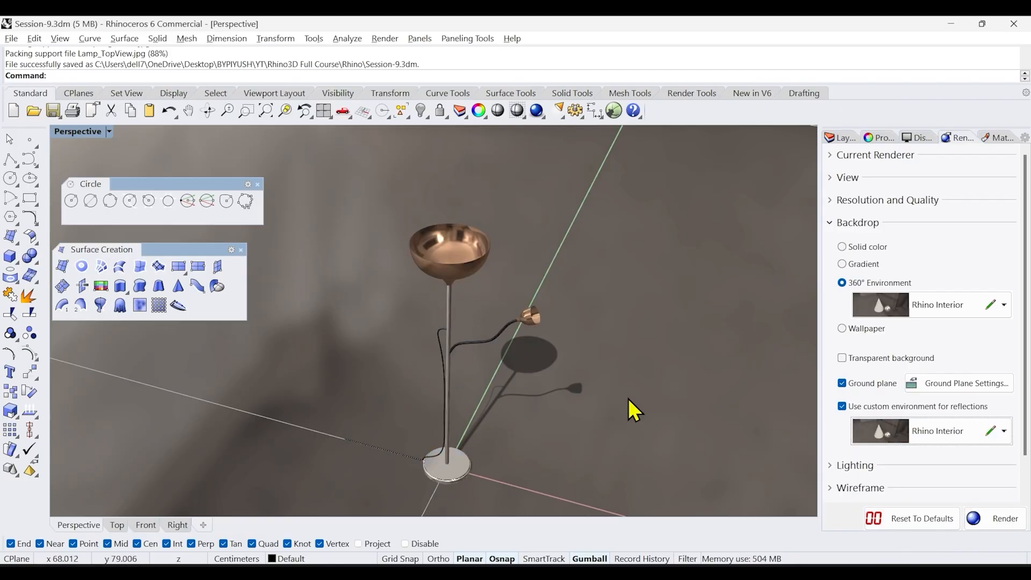
{"action": "right_click_drag", "start_coordinate": [629, 400], "coordinate": [578, 415]}
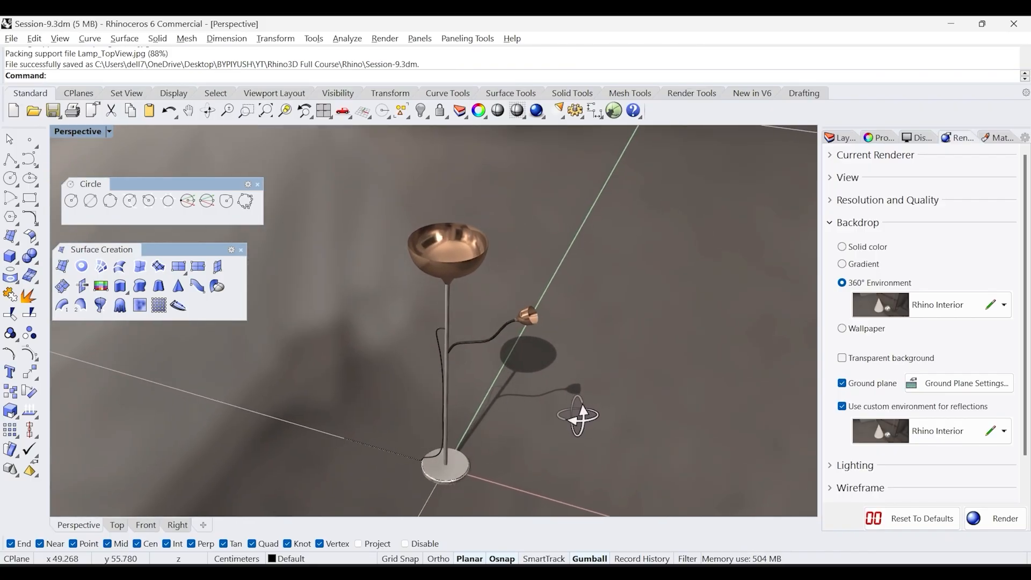
{"action": "right_click_drag", "start_coordinate": [605, 376], "coordinate": [625, 386]}
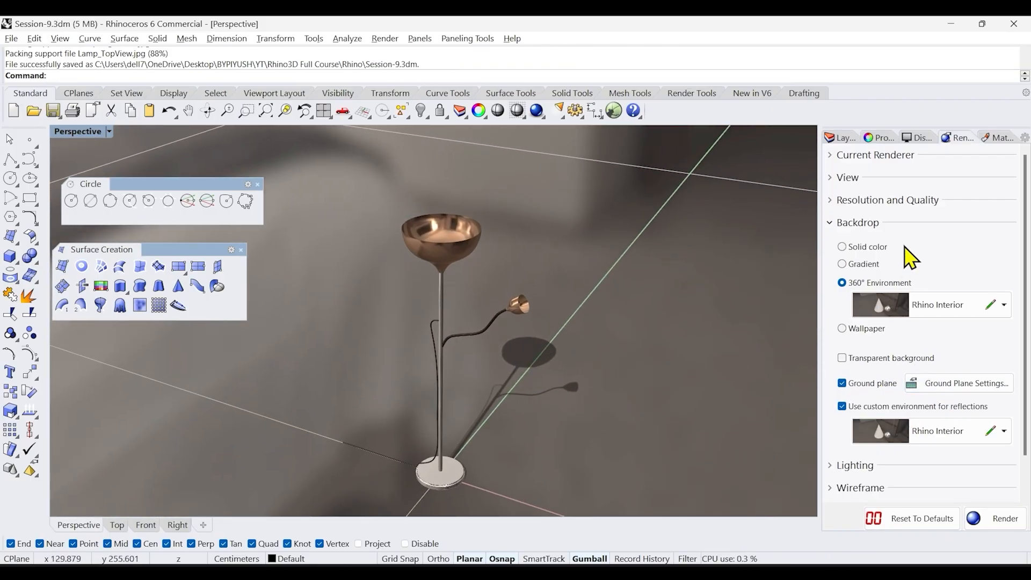
- Set the Perspective viewport's display background to Gradient 4 Colors and view the lamp against it
{"action": "left_click", "coordinate": [919, 138]}
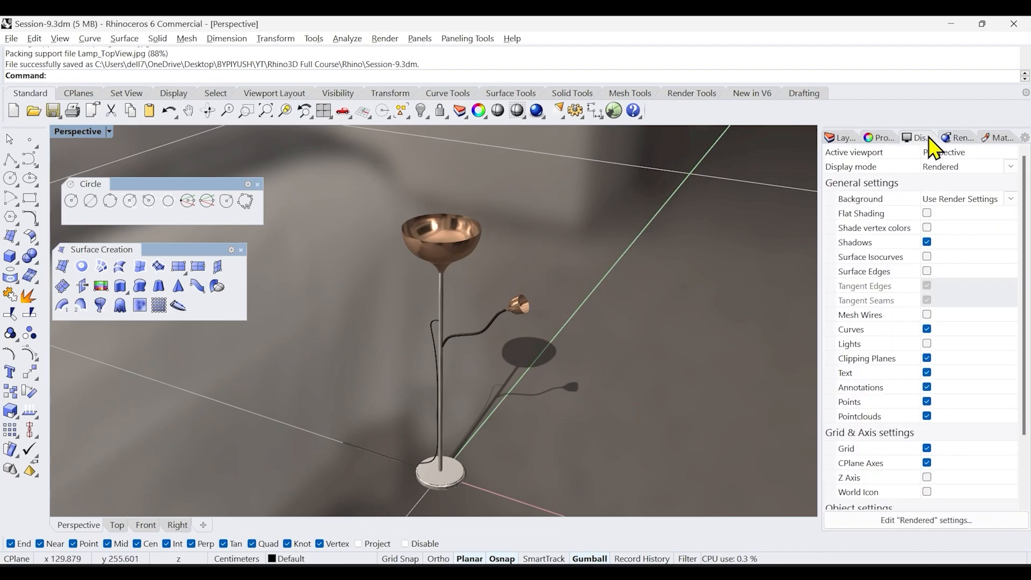
{"action": "left_click", "coordinate": [1012, 199]}
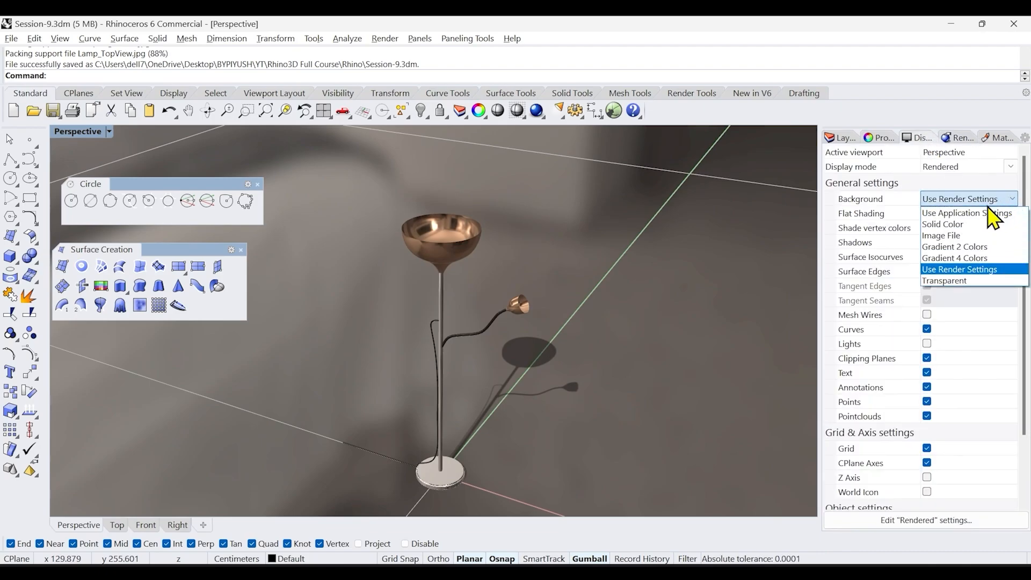
{"action": "left_click", "coordinate": [962, 259]}
{"action": "right_click_drag", "start_coordinate": [583, 320], "coordinate": [446, 279]}
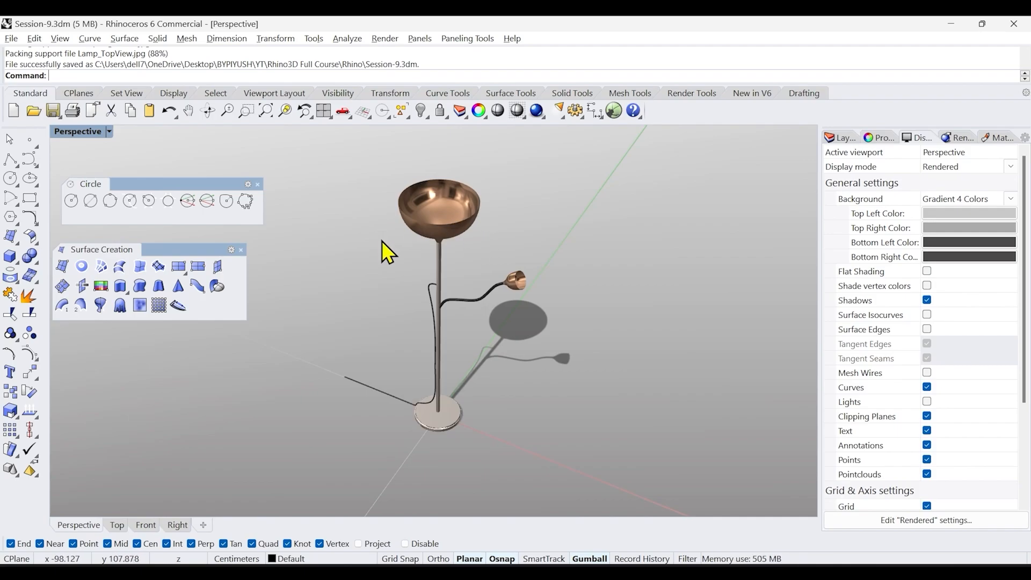
{"action": "right_click_drag", "start_coordinate": [464, 280], "coordinate": [461, 253]}
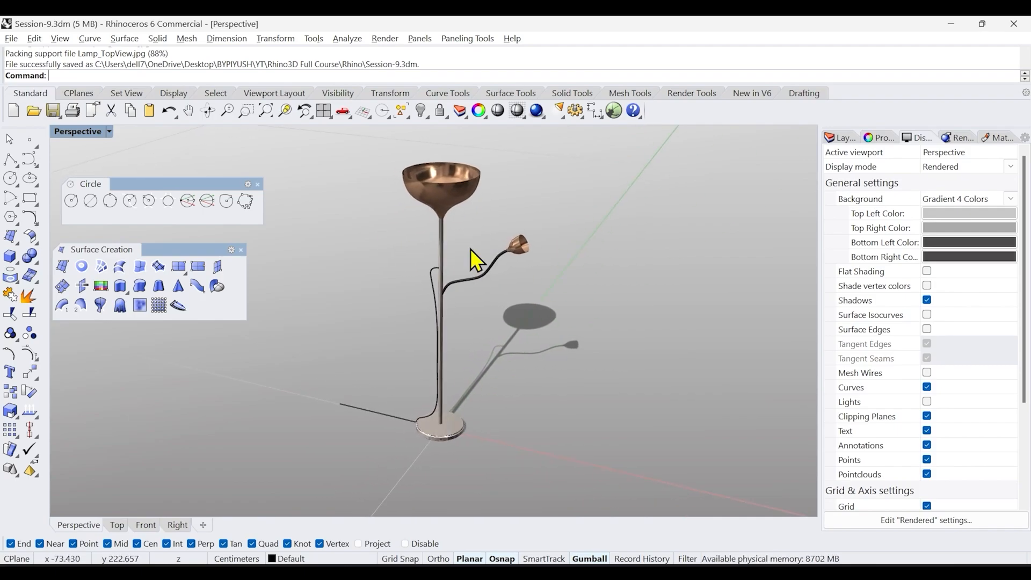
- Examine the material assigned to the large upper lampshade in its object properties
{"action": "left_click", "coordinate": [417, 191]}
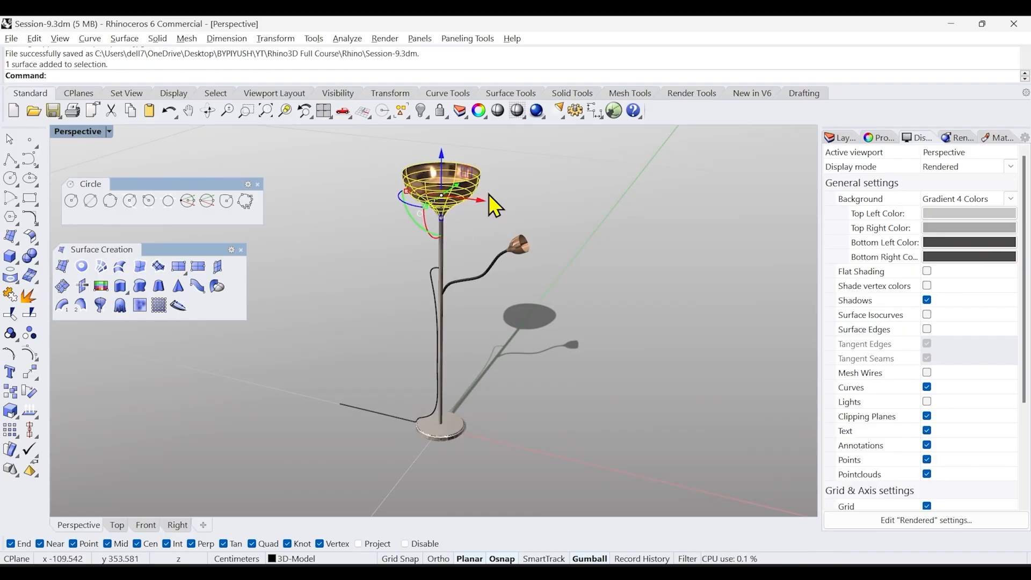
{"action": "left_click", "coordinate": [510, 207]}
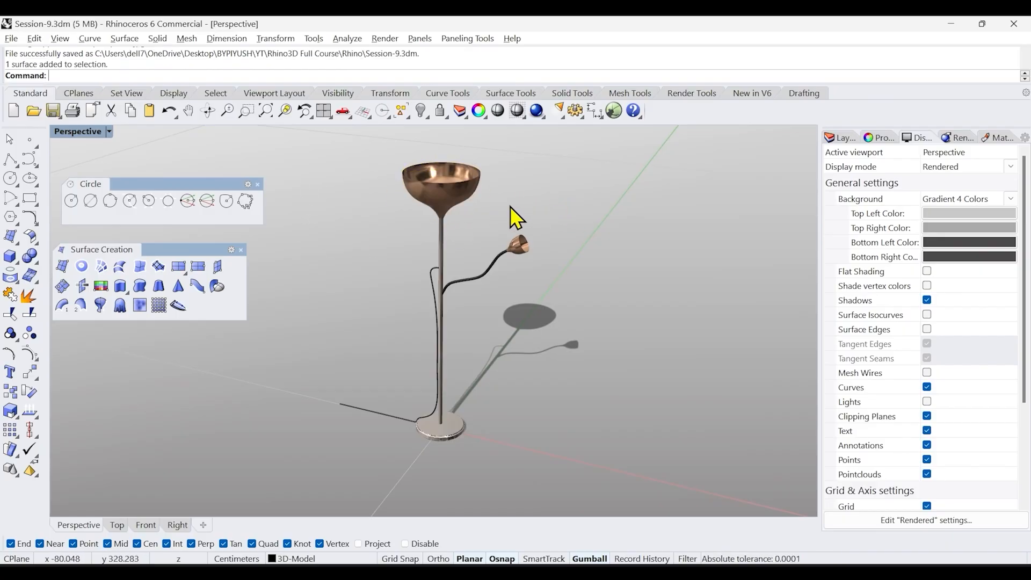
{"action": "left_click", "coordinate": [454, 195]}
{"action": "left_click", "coordinate": [879, 141]}
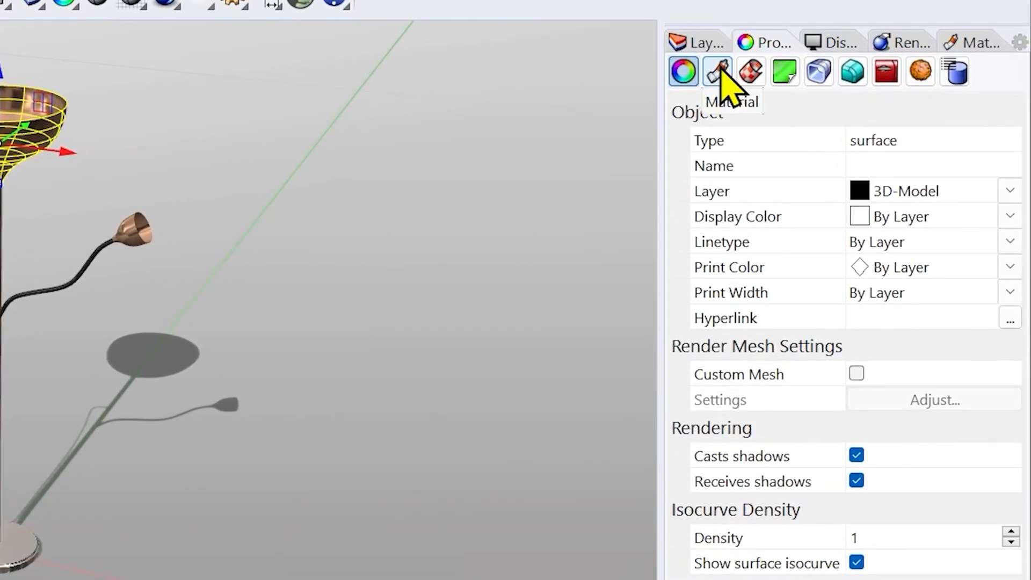
{"action": "left_click", "coordinate": [764, 99]}
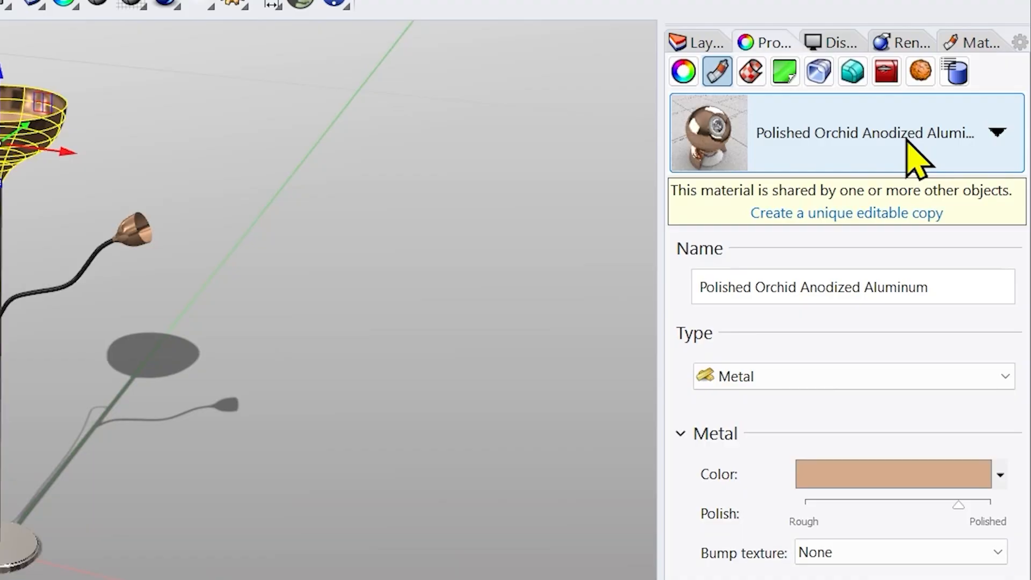
- Browse the Polished metals in the material library for the upper lampshade, and close the library without importing a material
{"action": "left_click", "coordinate": [913, 156]}
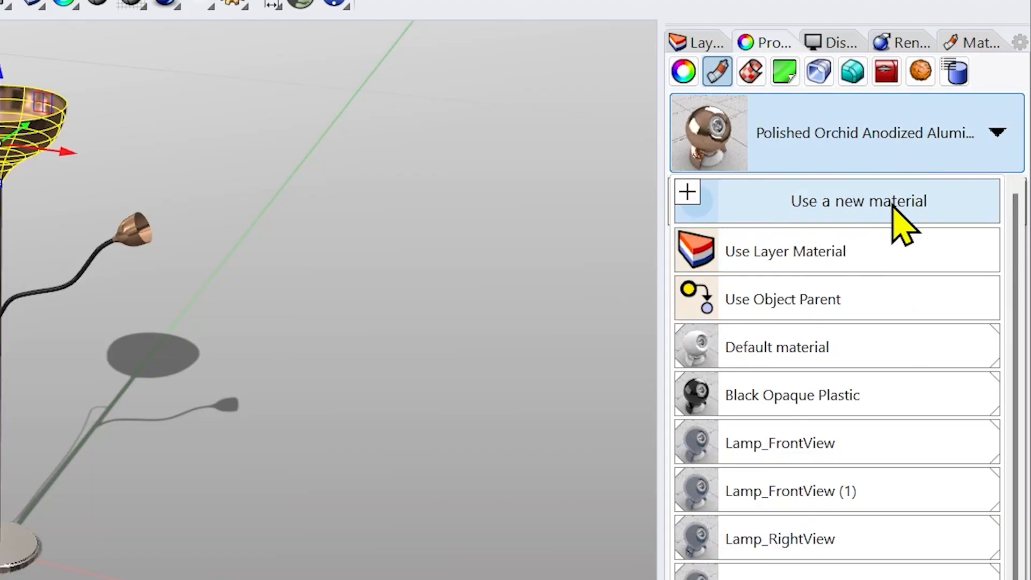
{"action": "left_click", "coordinate": [860, 203]}
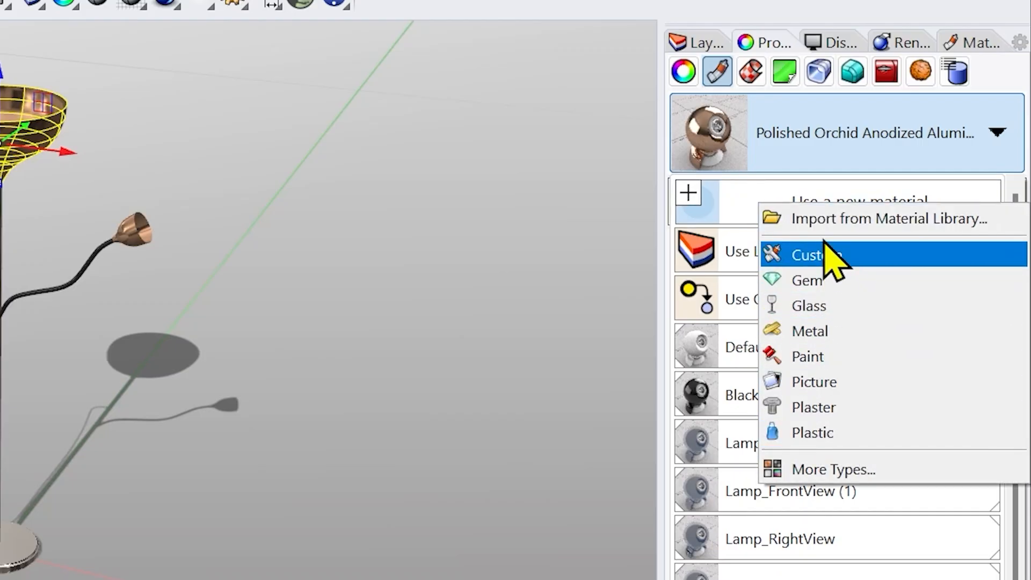
{"action": "left_click", "coordinate": [906, 223]}
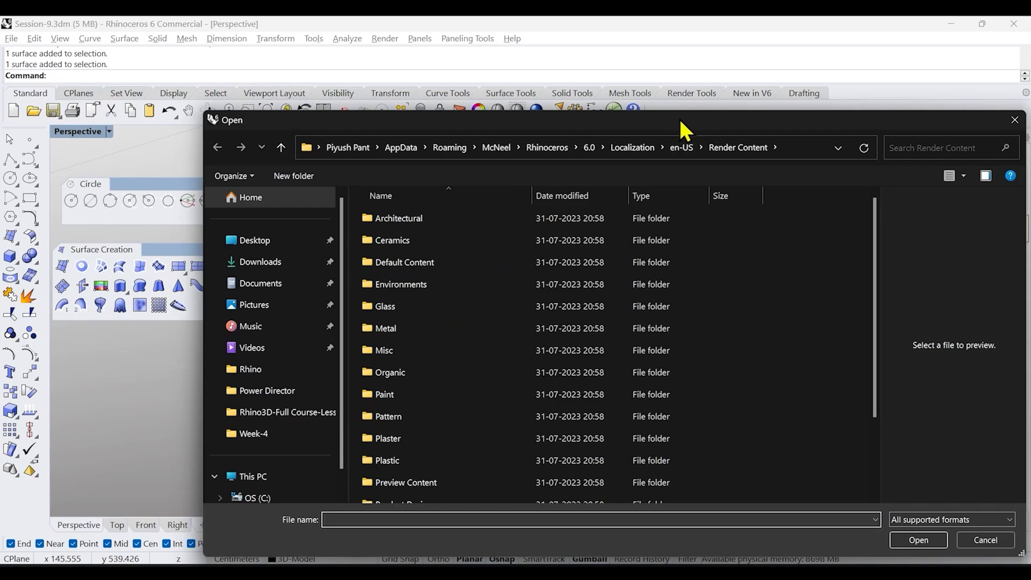
{"action": "left_click_drag", "start_coordinate": [455, 50], "coordinate": [258, 0]}
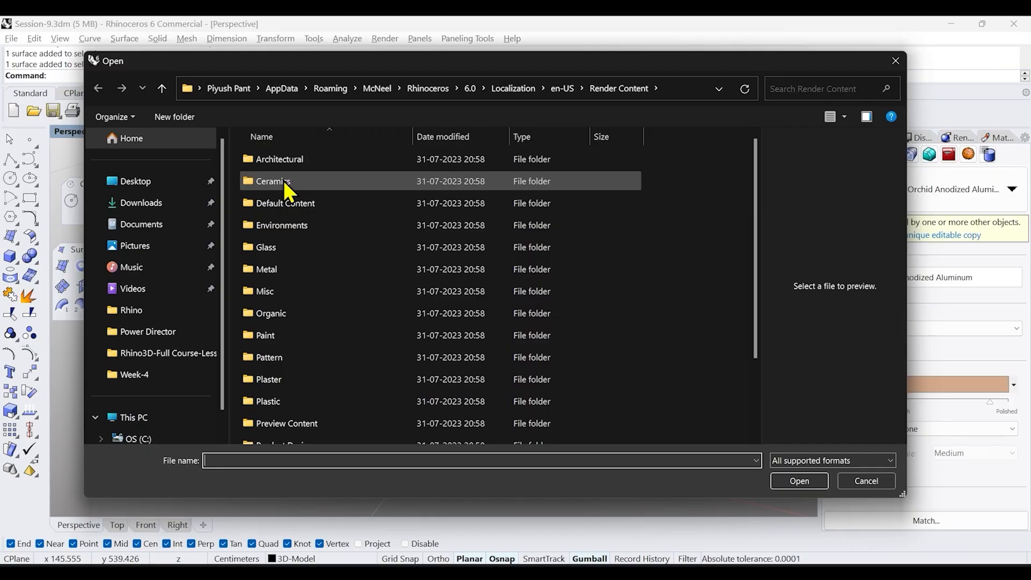
{"action": "double_click", "coordinate": [278, 269]}
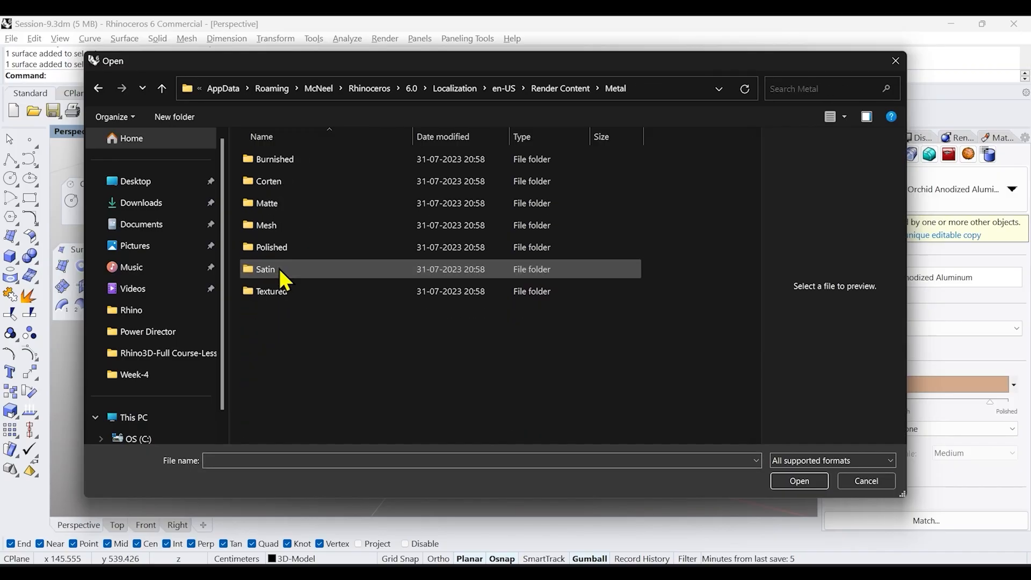
{"action": "double_click", "coordinate": [278, 249]}
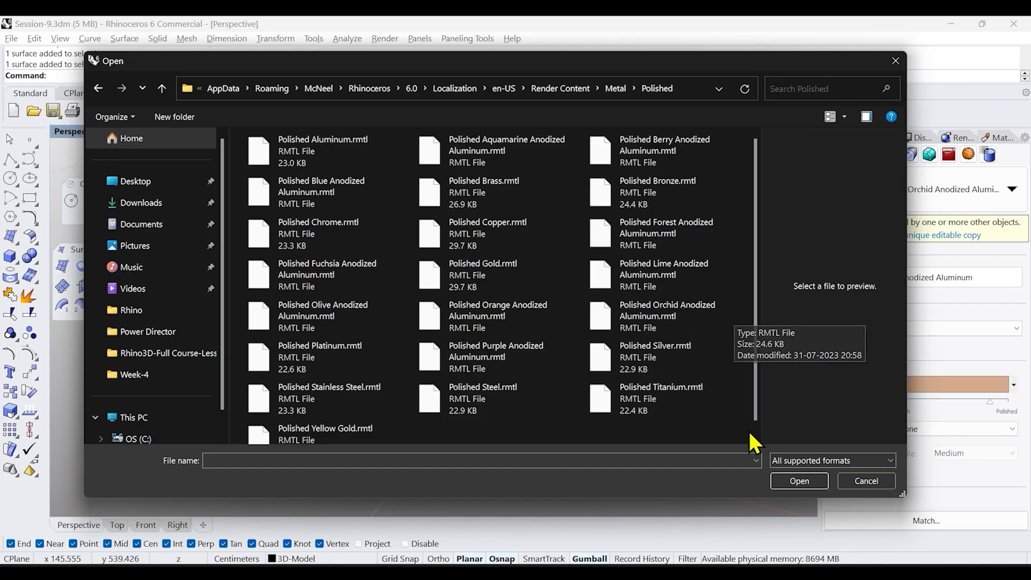
{"action": "left_click", "coordinate": [863, 482]}
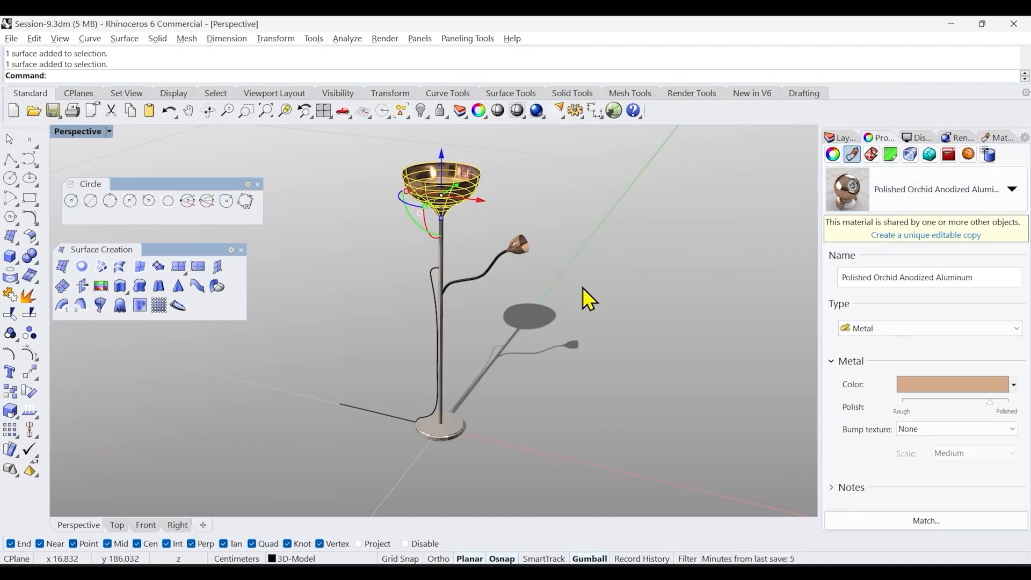
- Check the materials assigned to the small shade, flexible arm, pole and power cord, and deselect everything
{"action": "left_click", "coordinate": [520, 250]}
{"action": "left_click", "coordinate": [558, 308]}
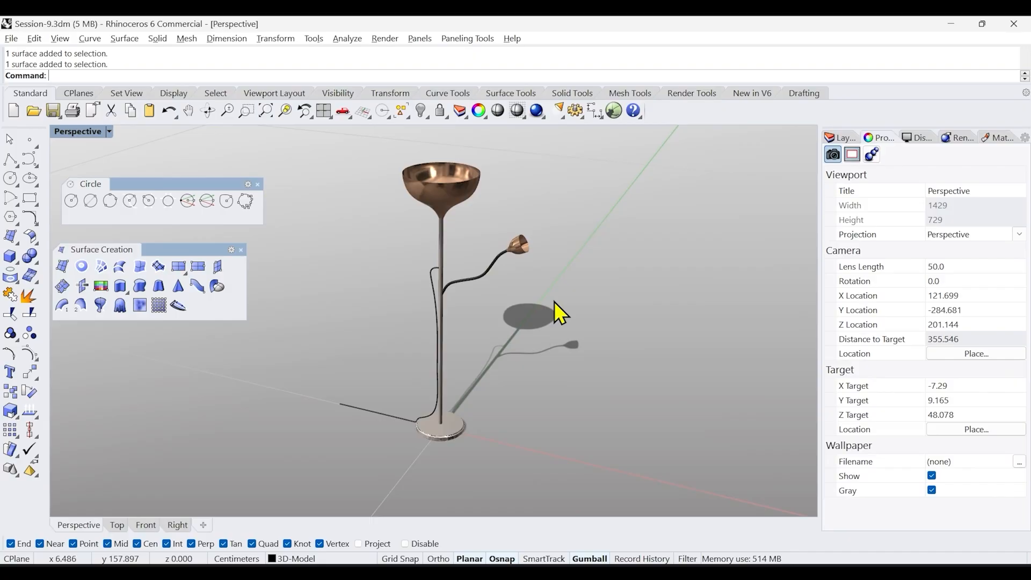
{"action": "left_click", "coordinate": [469, 282]}
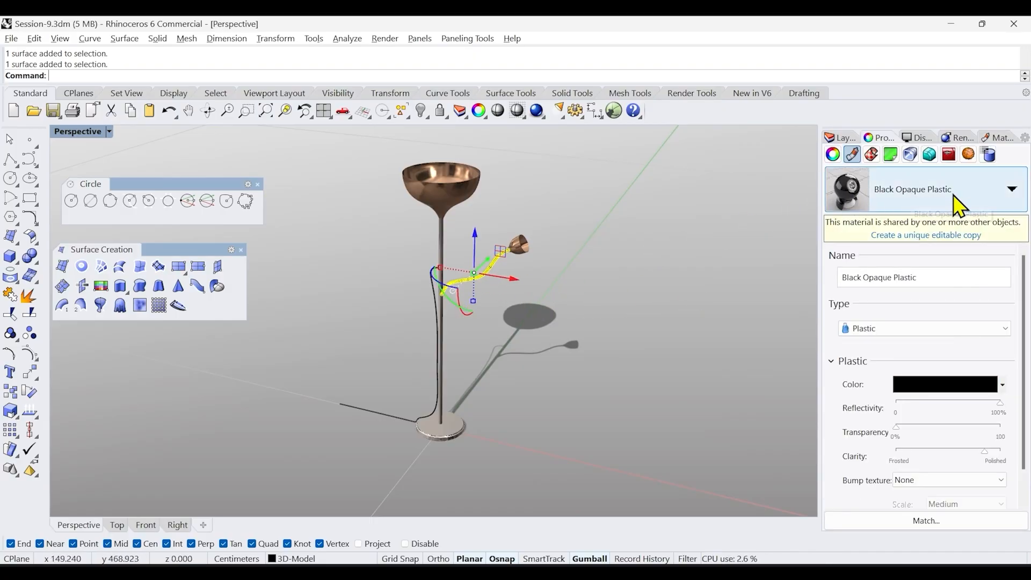
{"action": "left_click", "coordinate": [940, 195]}
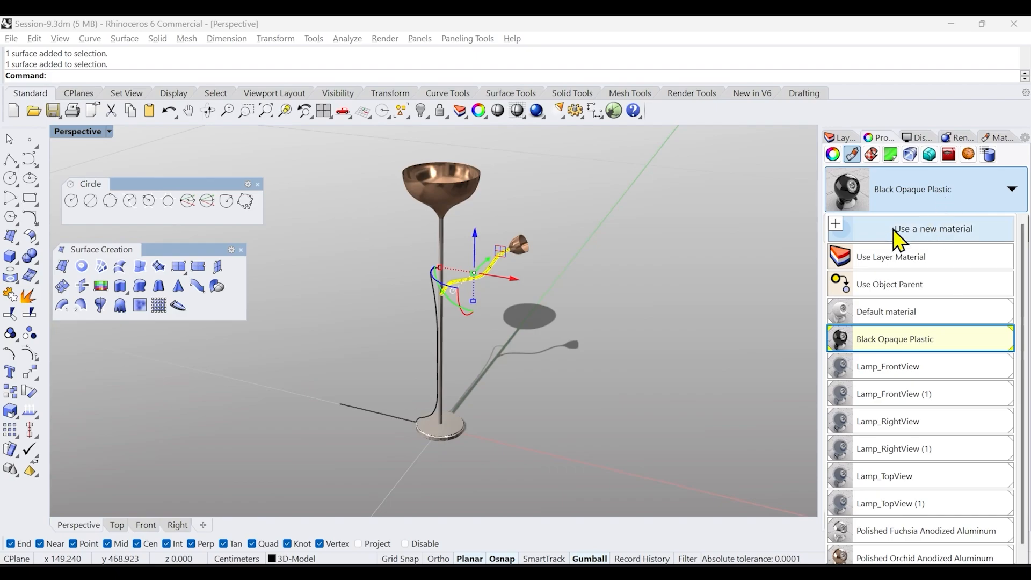
{"action": "left_click", "coordinate": [584, 301]}
{"action": "left_click", "coordinate": [443, 248]}
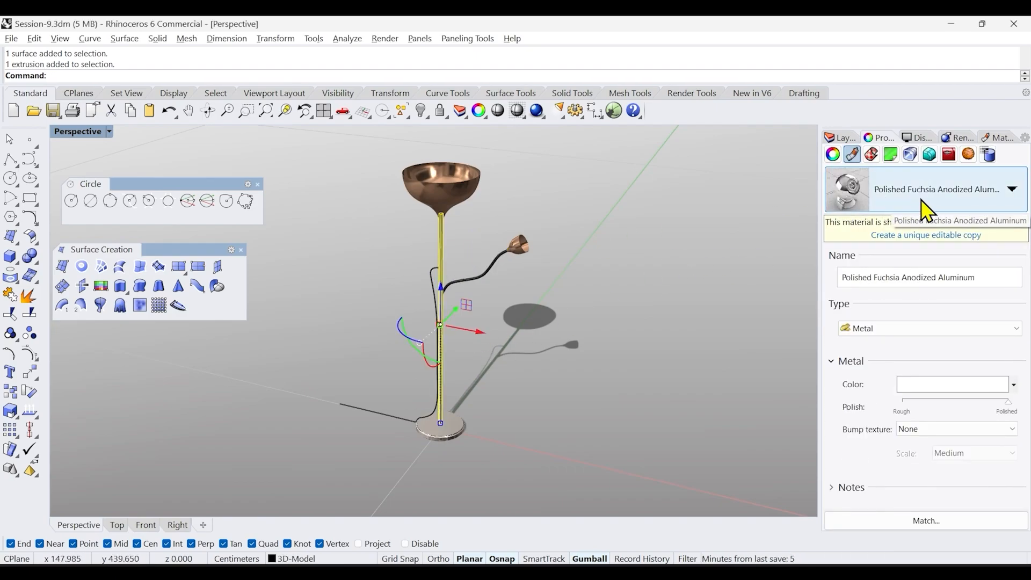
{"action": "left_click", "coordinate": [368, 411]}
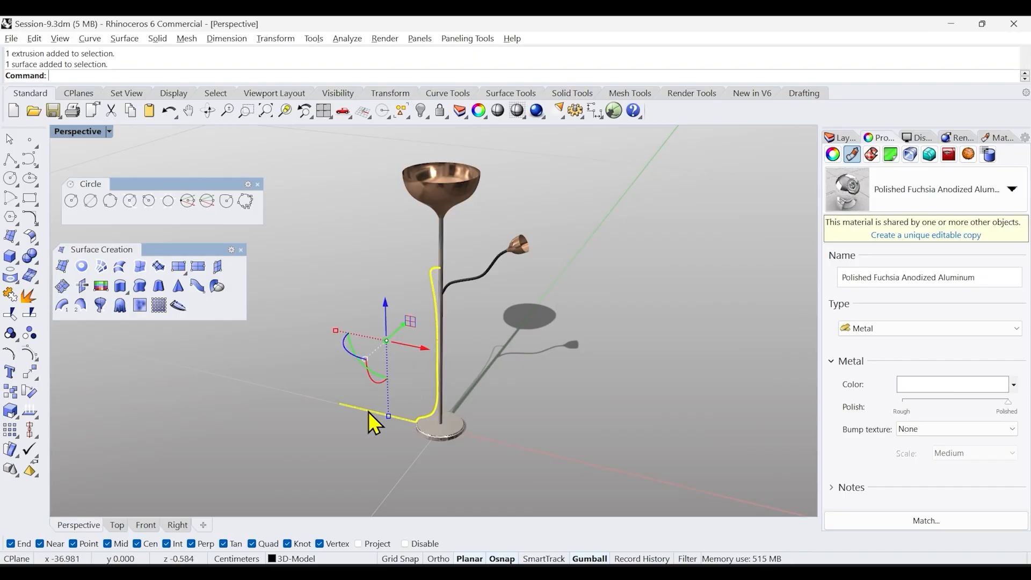
{"action": "left_click", "coordinate": [698, 284]}
{"action": "right_click_drag", "start_coordinate": [538, 340], "coordinate": [524, 373]}
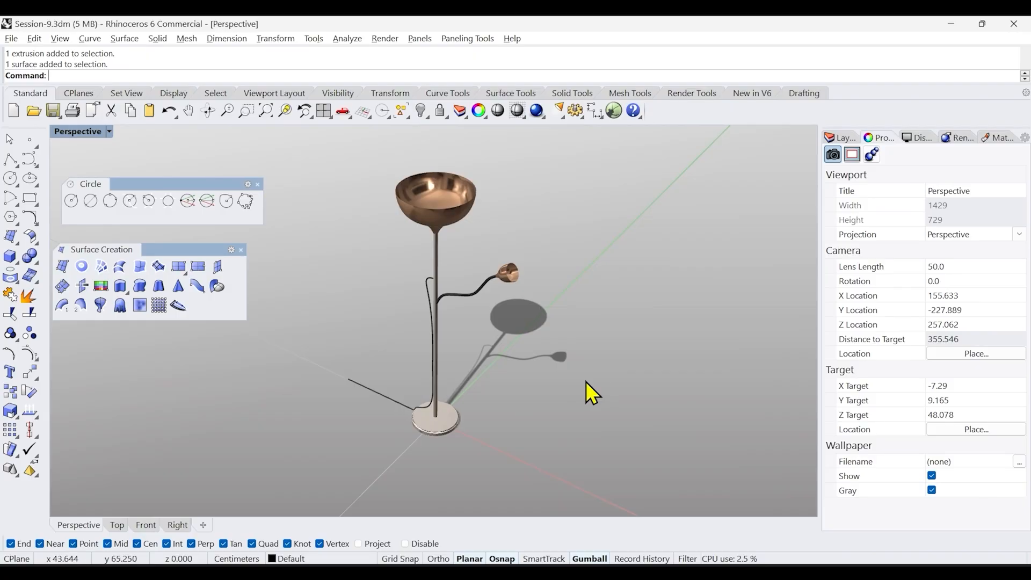
- Review the backdrop's 360° environment choices in the render settings, and show the Lighting options in place of the Backdrop ones
{"action": "left_click_drag", "start_coordinate": [178, 249], "coordinate": [187, 249]}
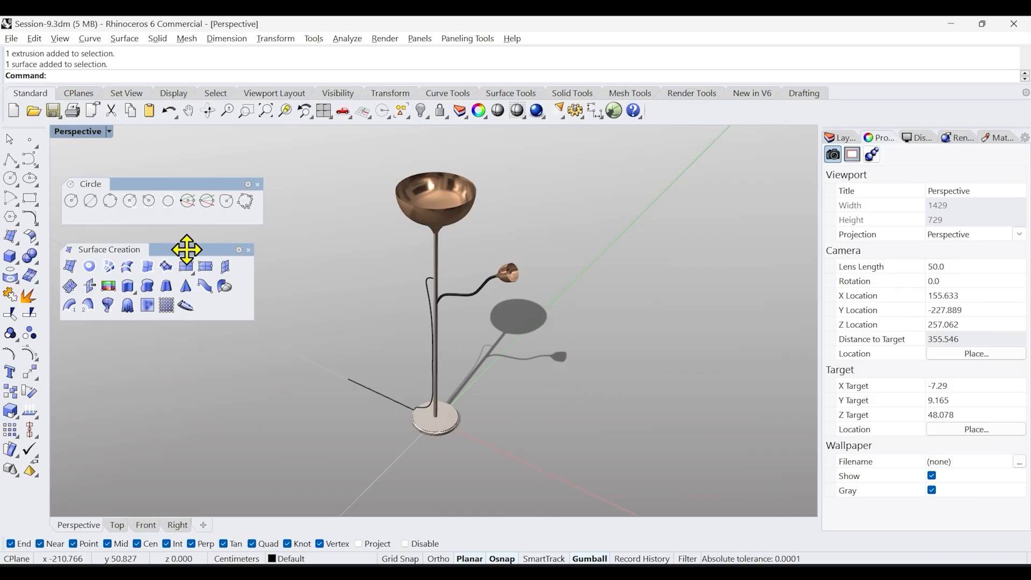
{"action": "left_click", "coordinate": [957, 139]}
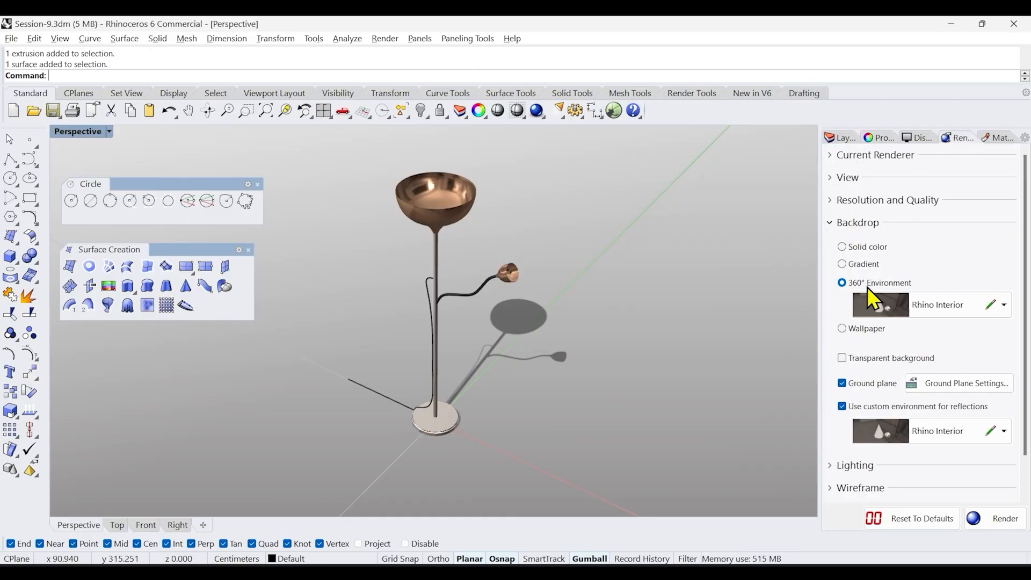
{"action": "left_click", "coordinate": [941, 305]}
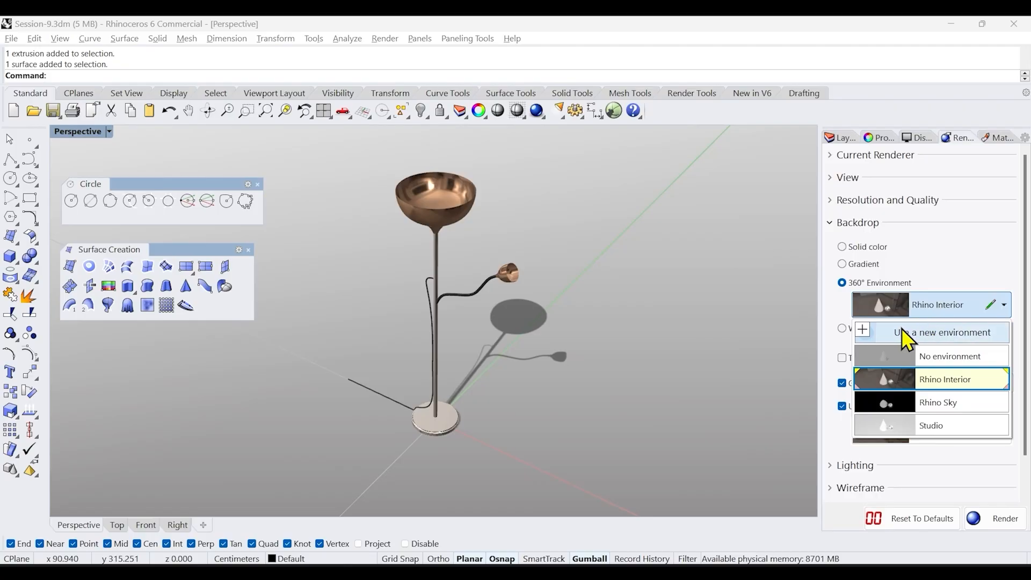
{"action": "left_click", "coordinate": [937, 306]}
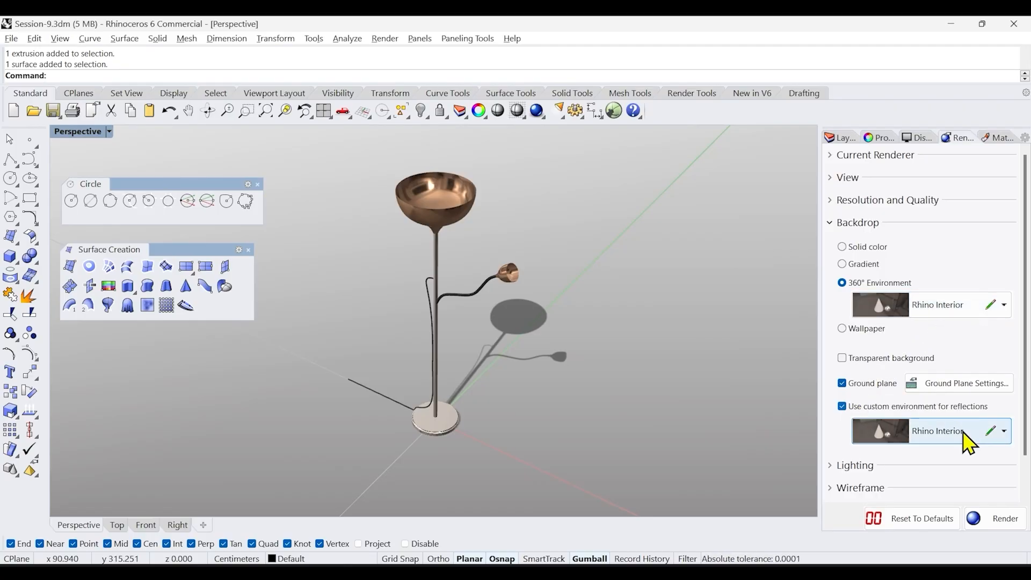
{"action": "left_click", "coordinate": [832, 222]}
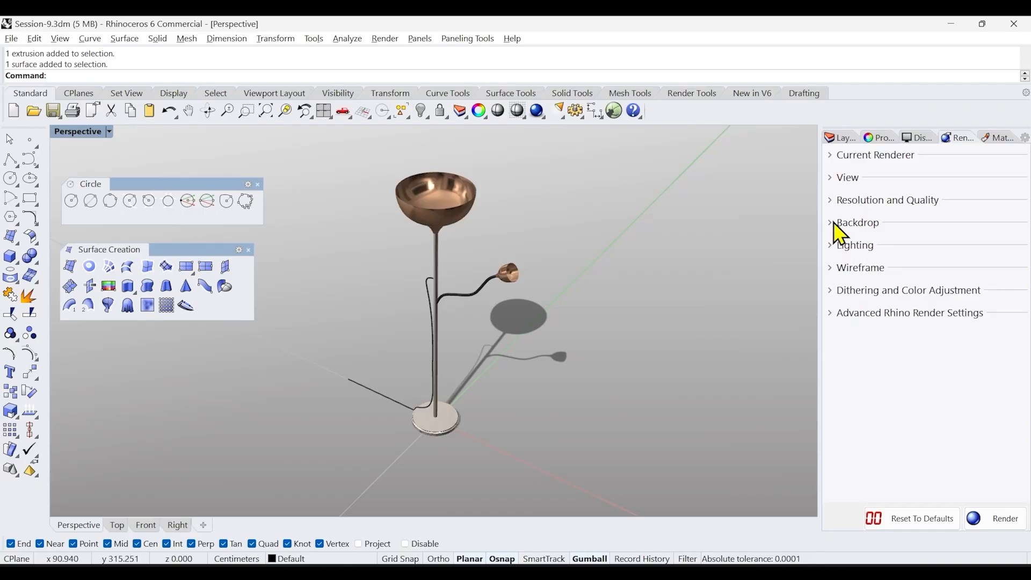
{"action": "left_click", "coordinate": [830, 246]}
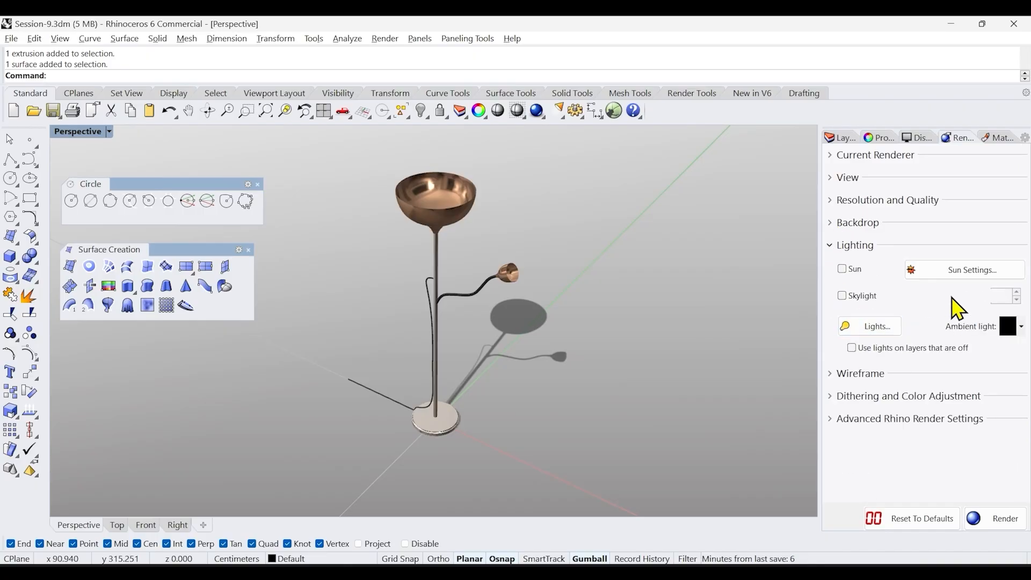
- Try out skylight and sun lighting on the lamp, together and separately, and switch both off again
{"action": "left_click", "coordinate": [842, 296]}
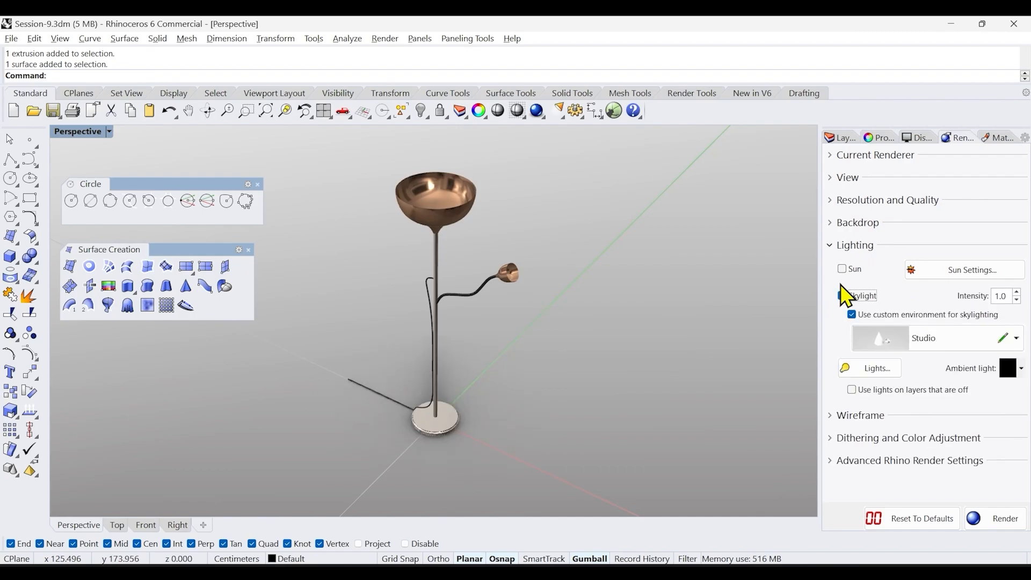
{"action": "left_click", "coordinate": [842, 269]}
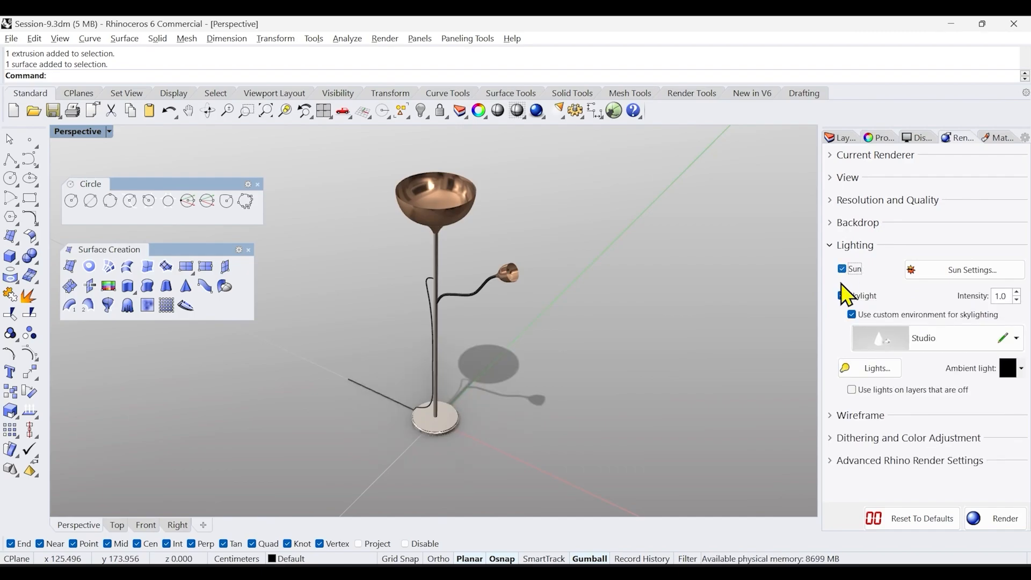
{"action": "left_click", "coordinate": [842, 293]}
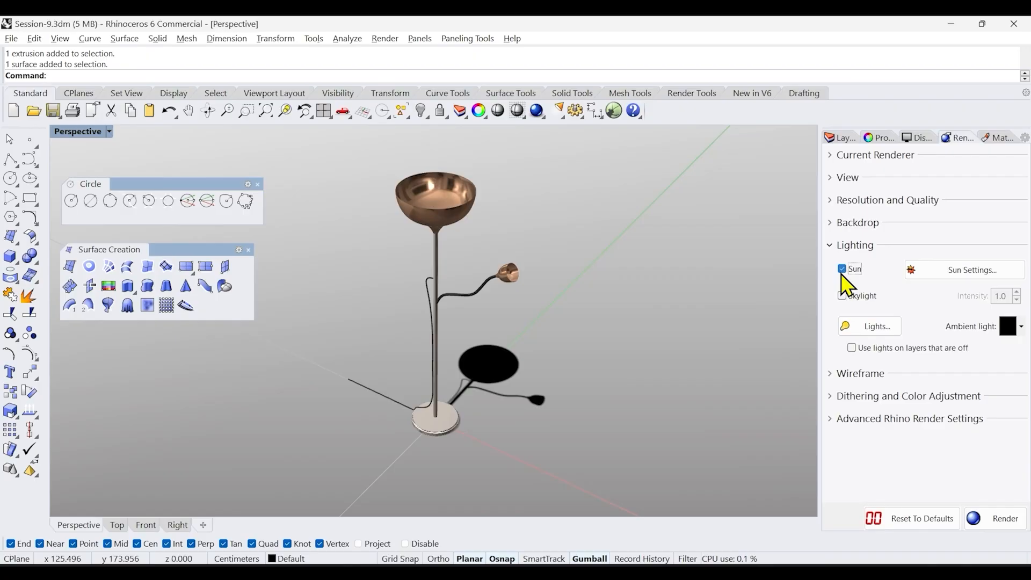
{"action": "left_click", "coordinate": [842, 270]}
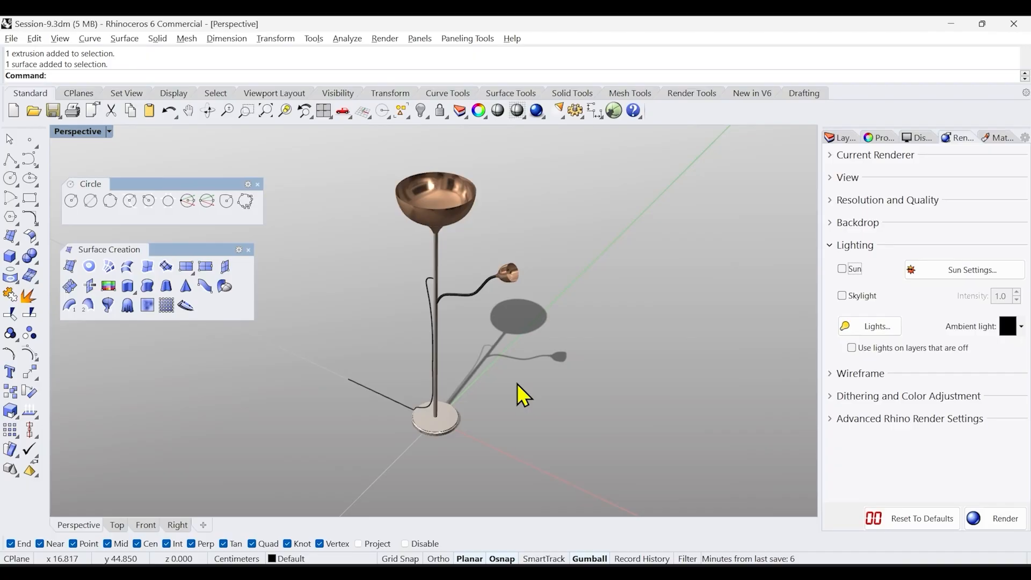
- Close the floating Surface Creation and Circle toolbars, and show the model's layer list in place of the render settings
{"action": "left_click", "coordinate": [249, 250]}
{"action": "left_click", "coordinate": [257, 184]}
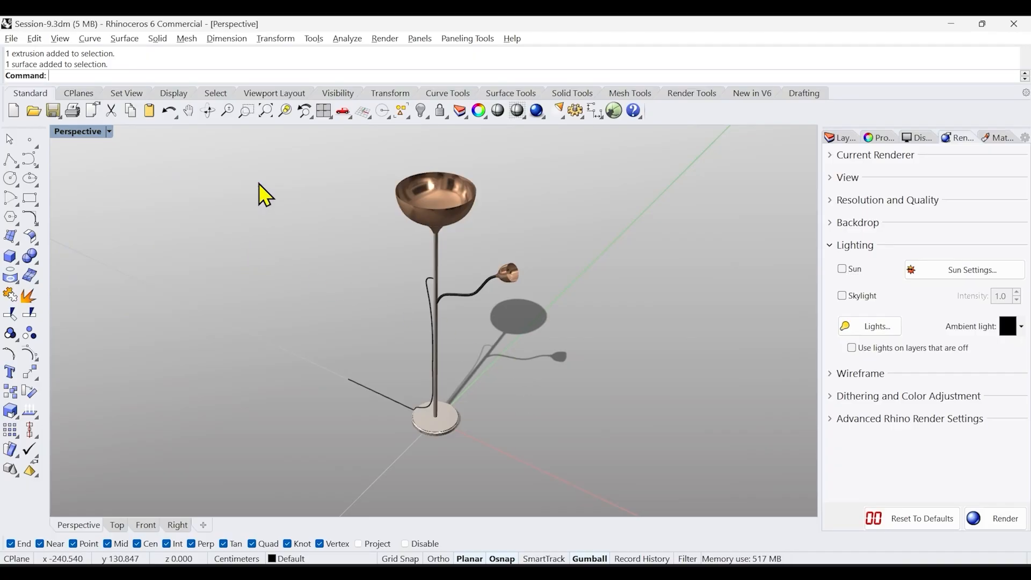
{"action": "left_click", "coordinate": [839, 139]}
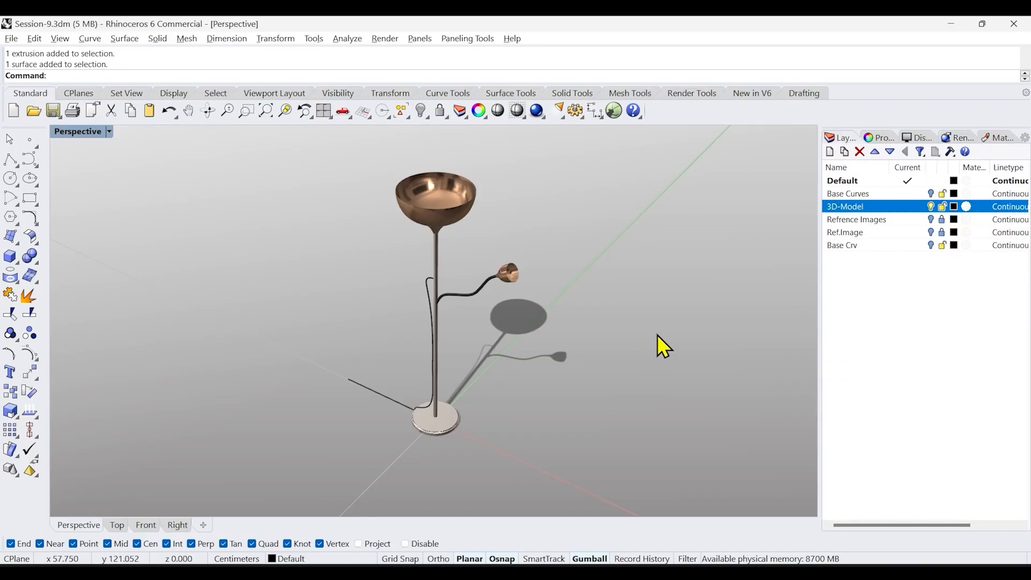